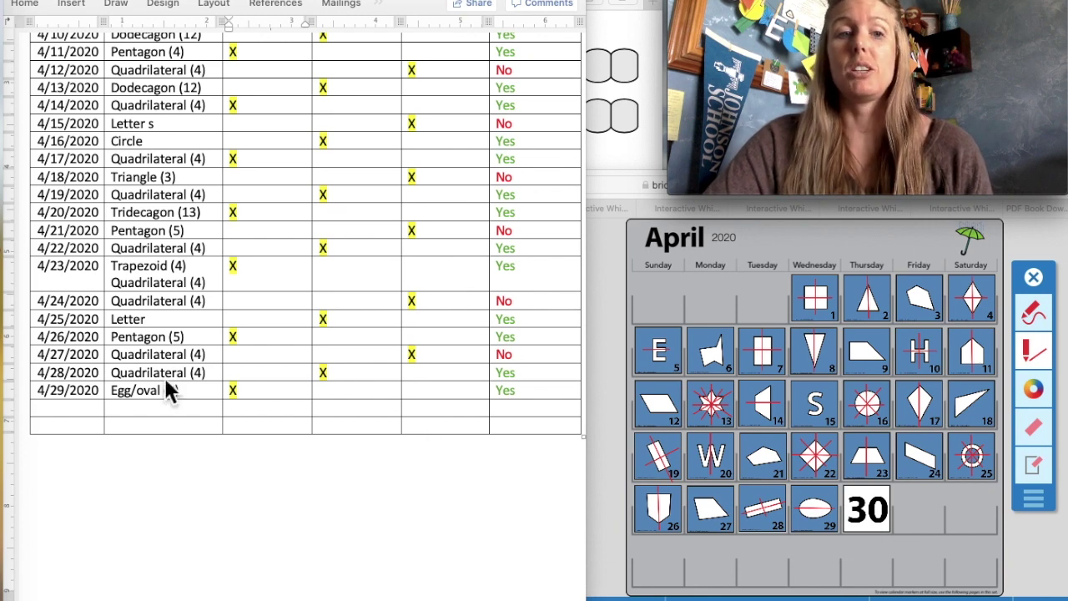
# - Start a 4/30/2020 row under 4/29 in the Word table, then bring back the whiteboard
pyautogui.click(80, 418)
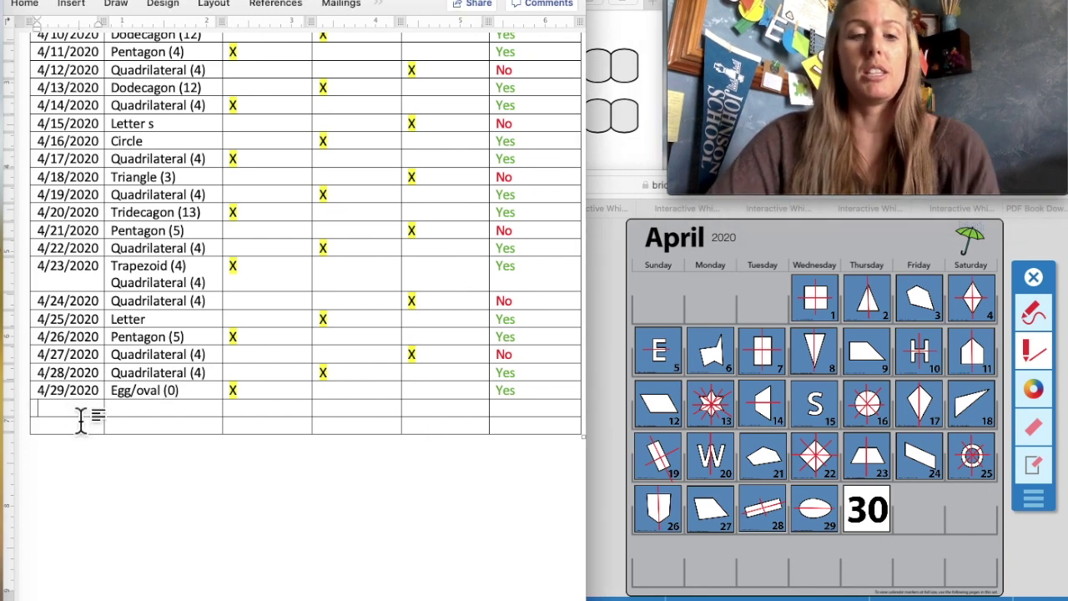
pyautogui.write('4/30/2020')
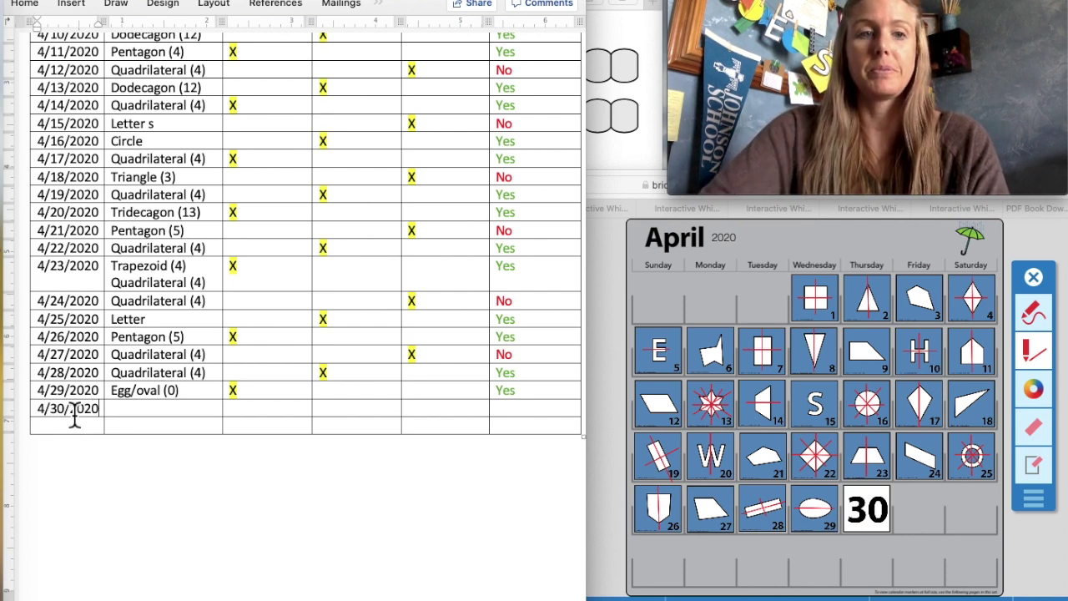
pyautogui.click(922, 528)
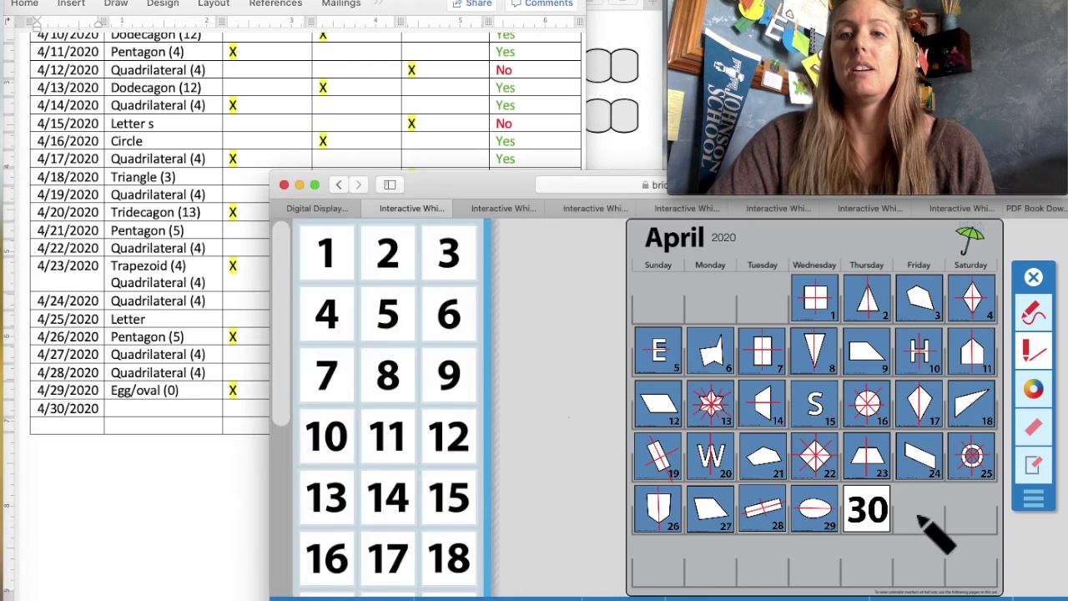
# - Clear the red symmetry lines and flip calendar tile 30 to reveal the L card
pyautogui.click(1034, 278)
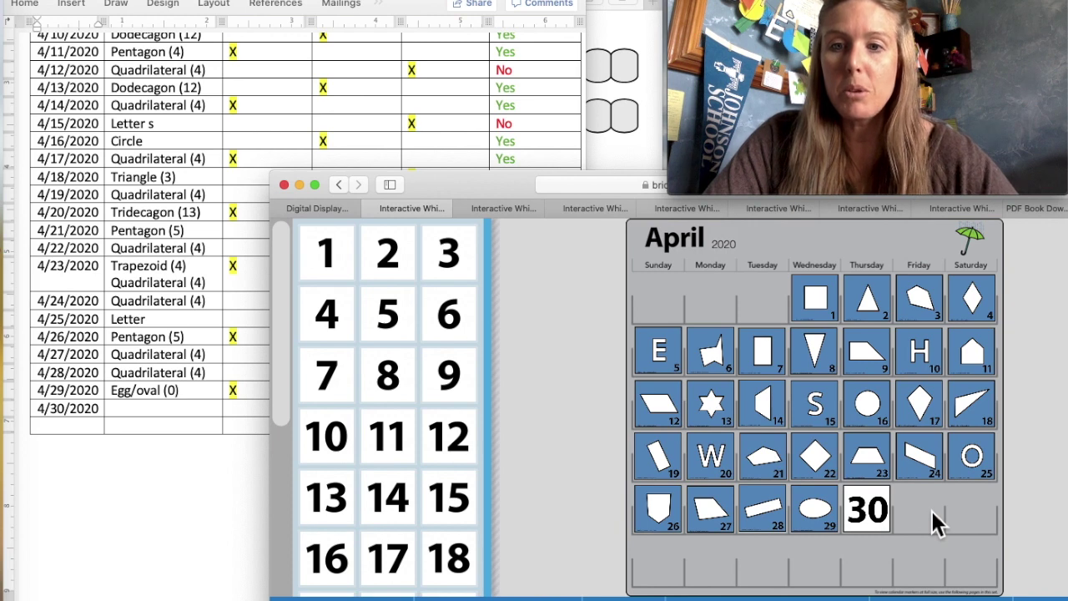
pyautogui.click(876, 526)
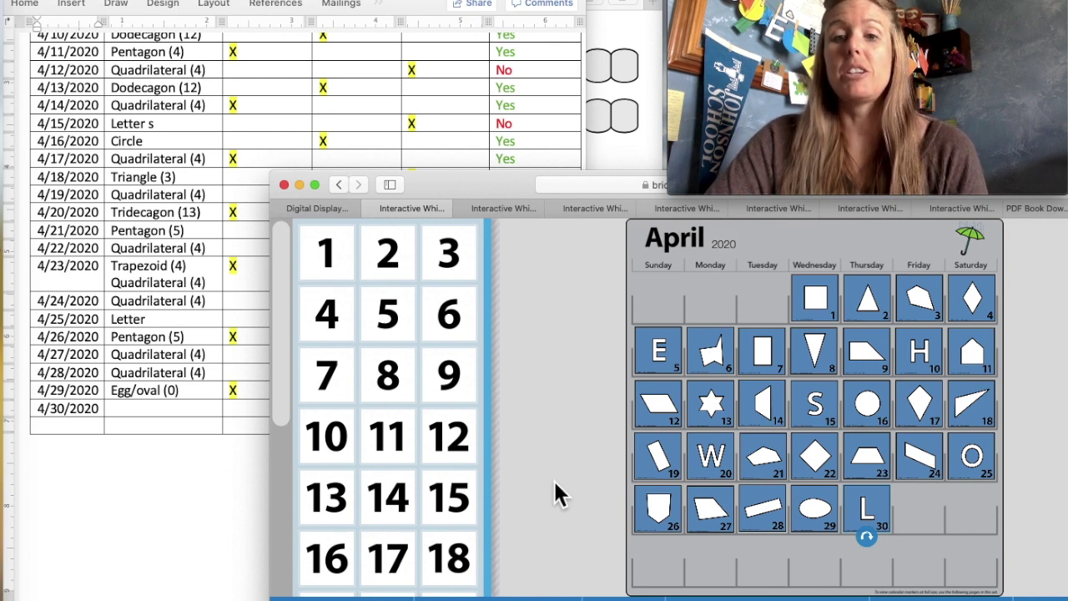
pyautogui.scroll(3, 615, 543)
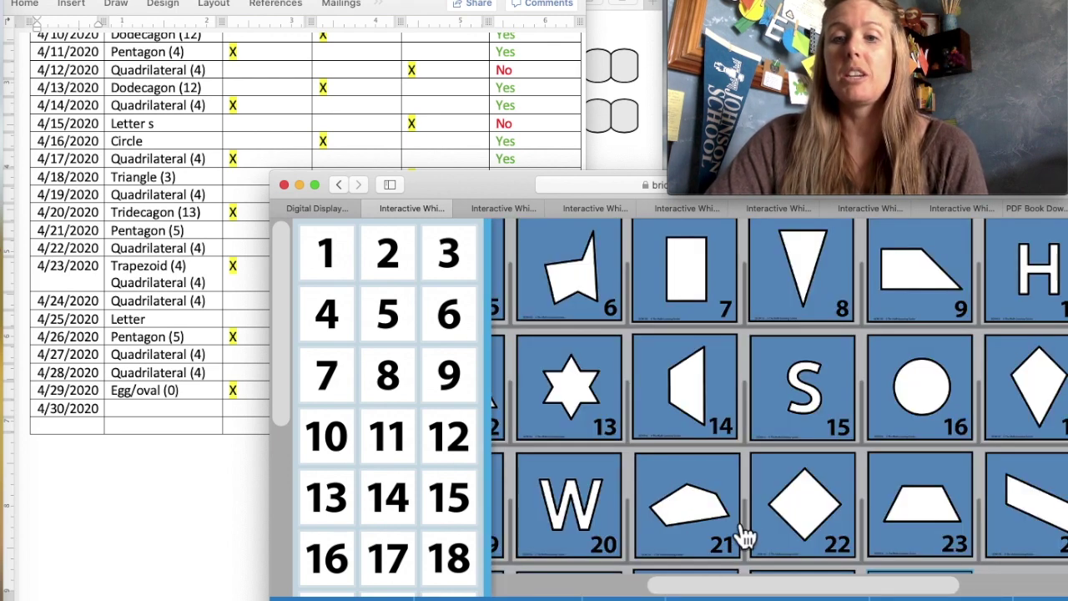
pyautogui.scroll(-4, 741, 536)
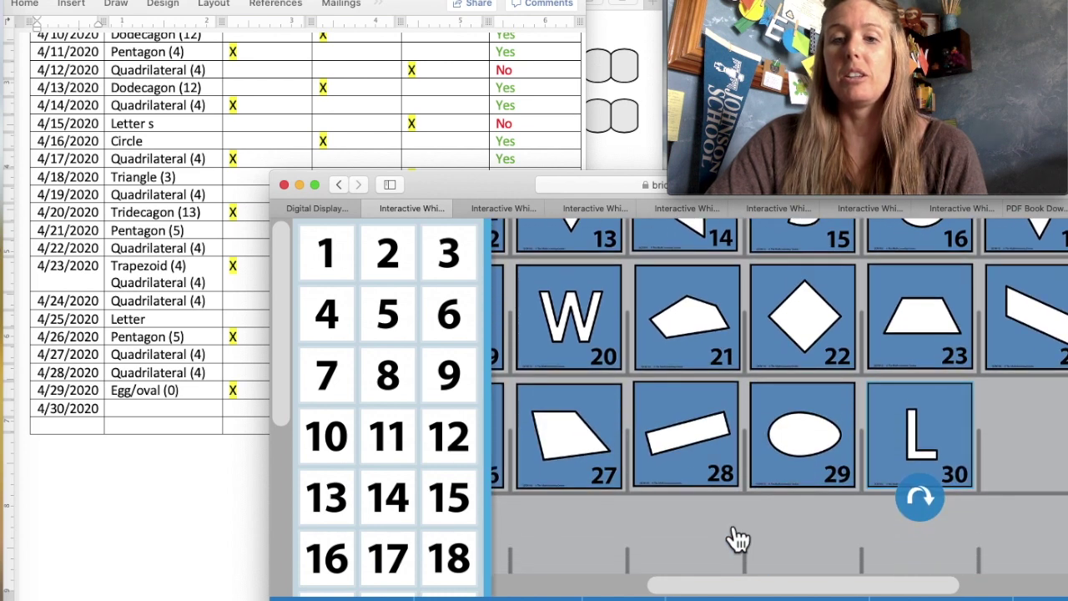
pyautogui.scroll(2, 735, 537)
pyautogui.scroll(-5, 674, 555)
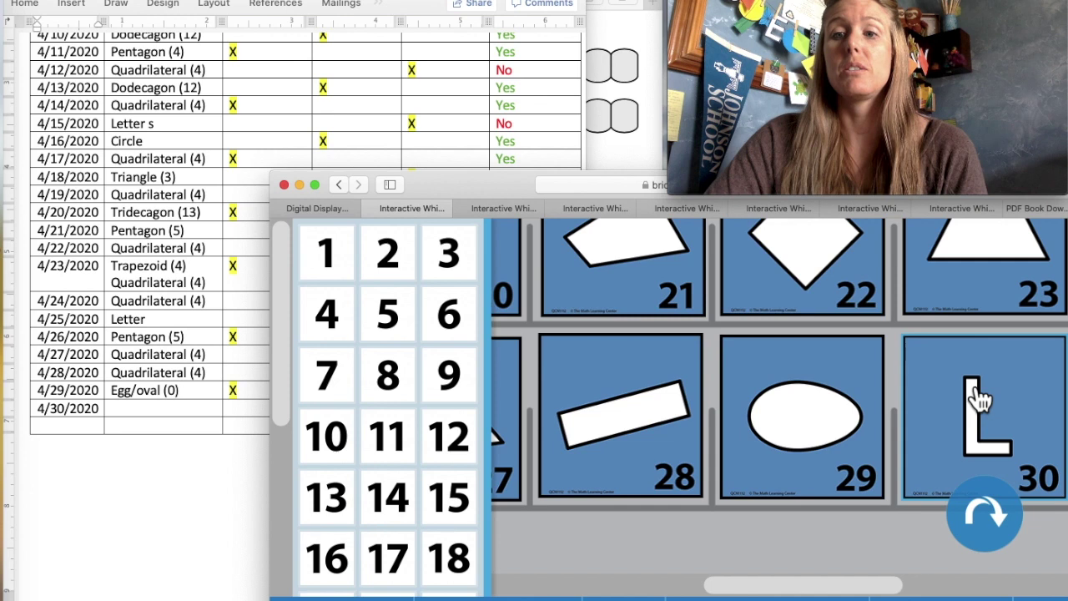
# - Enter 'Letter / hexagon (6)' in the shape cell of the 4/30/2020 row
pyautogui.click(186, 412)
pyautogui.click(190, 415)
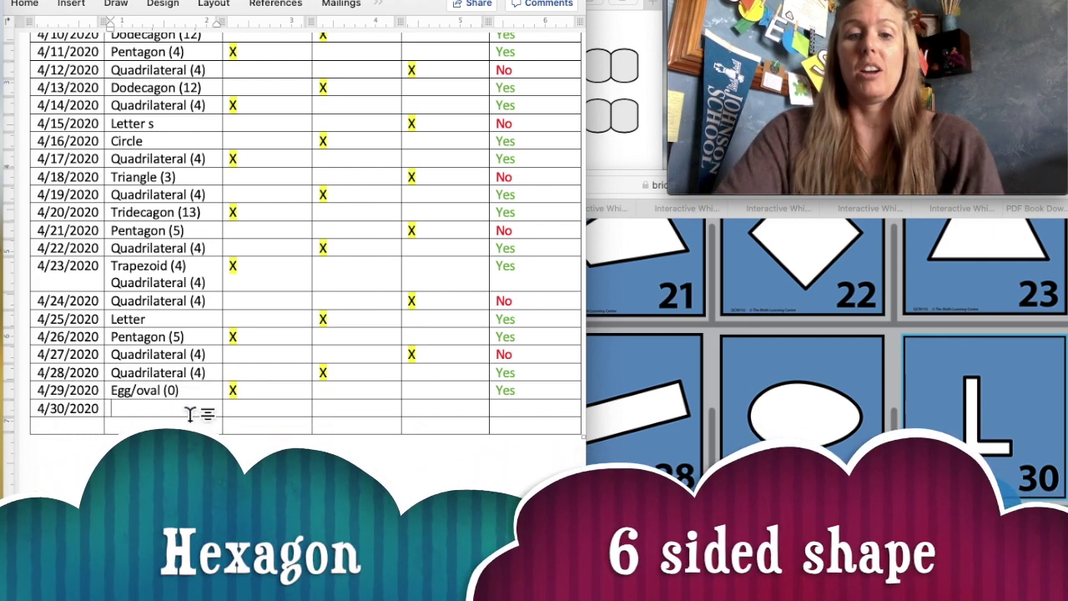
pyautogui.write('Letter')
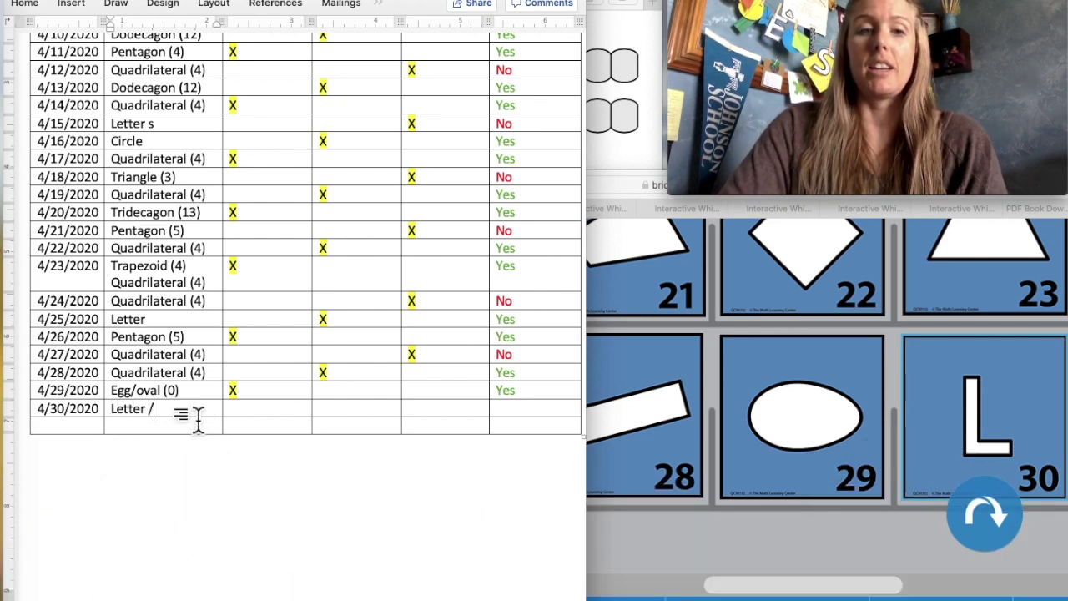
pyautogui.write(' / hex')
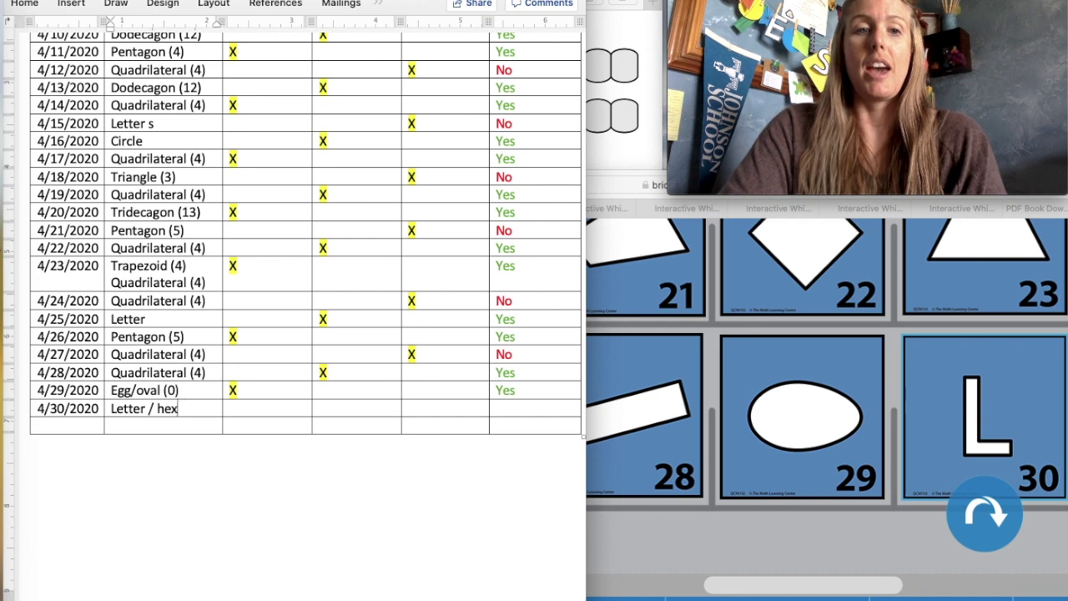
pyautogui.write('agon (')
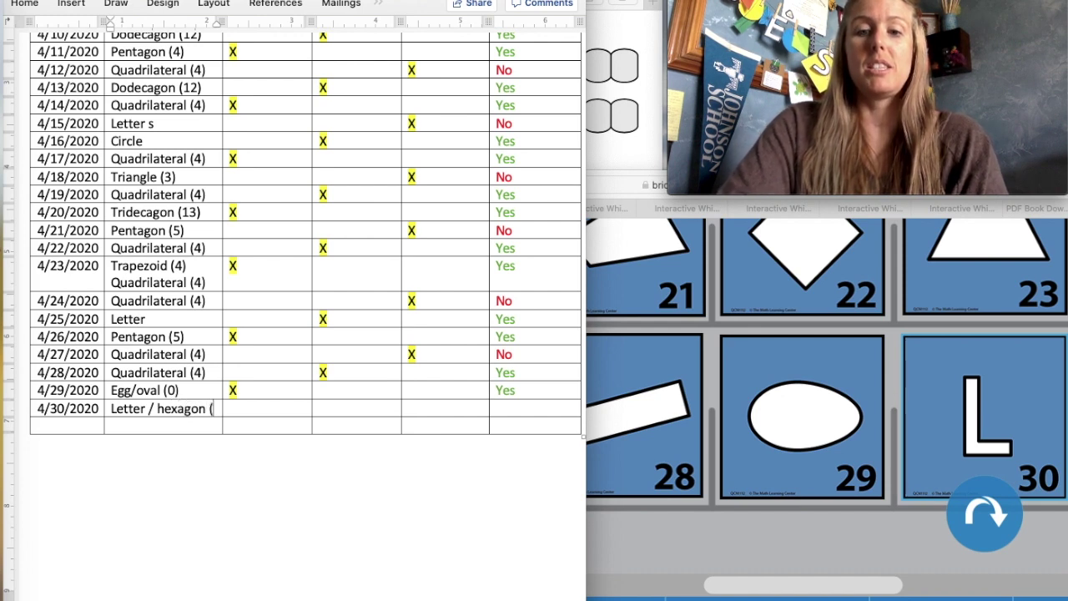
pyautogui.write('6)')
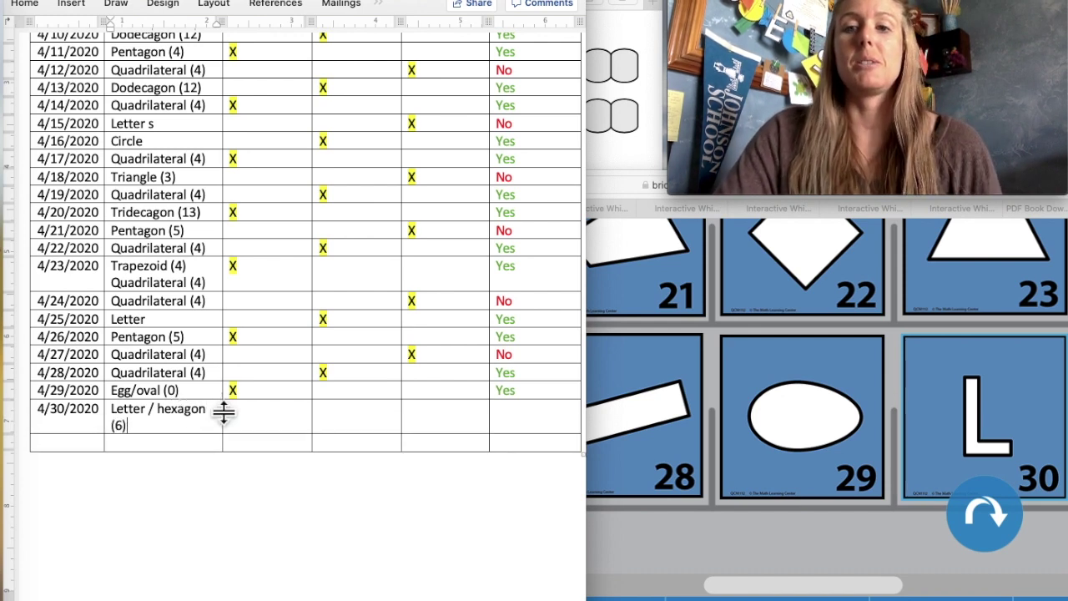
pyautogui.click(933, 408)
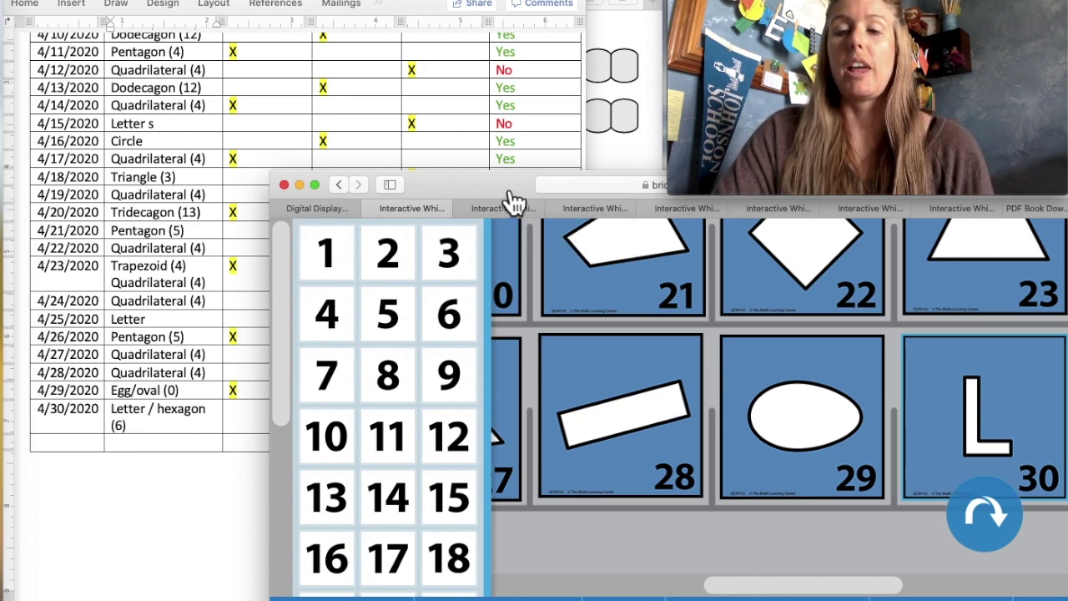
# - Show the symmetry lines on the calendar shapes and move the annotation toolbar away from card 30
pyautogui.moveTo(514, 202); pyautogui.dragTo(484, 196)
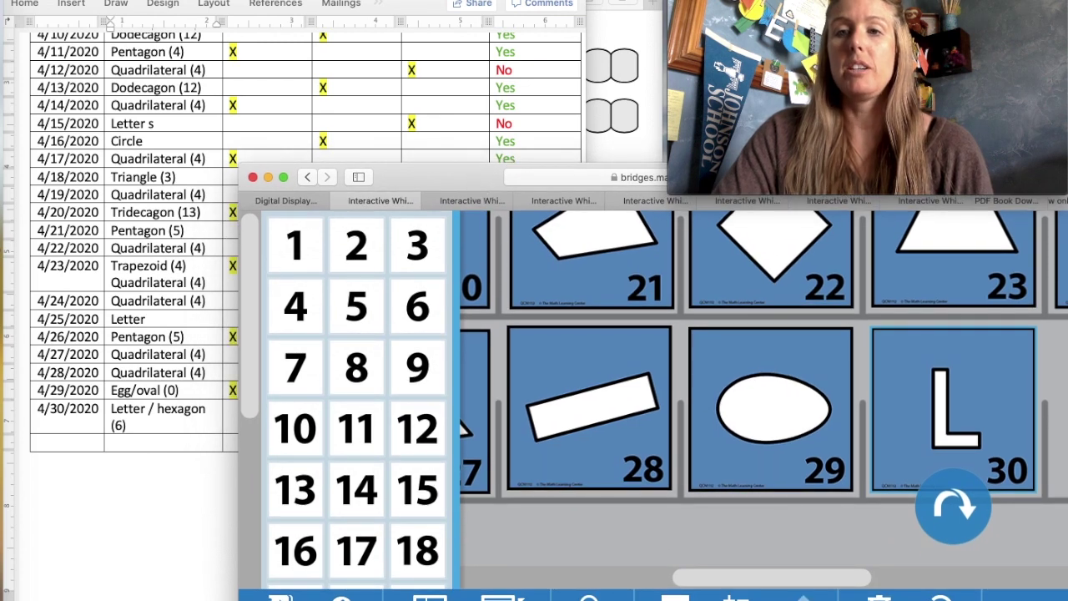
pyautogui.click(953, 505)
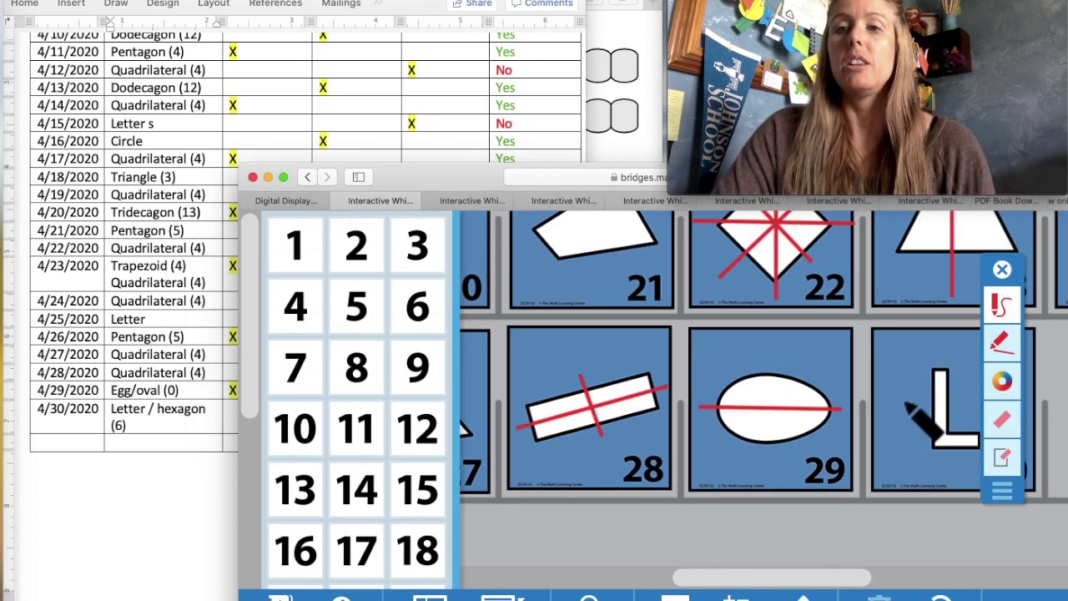
pyautogui.moveTo(1019, 272); pyautogui.dragTo(695, 286)
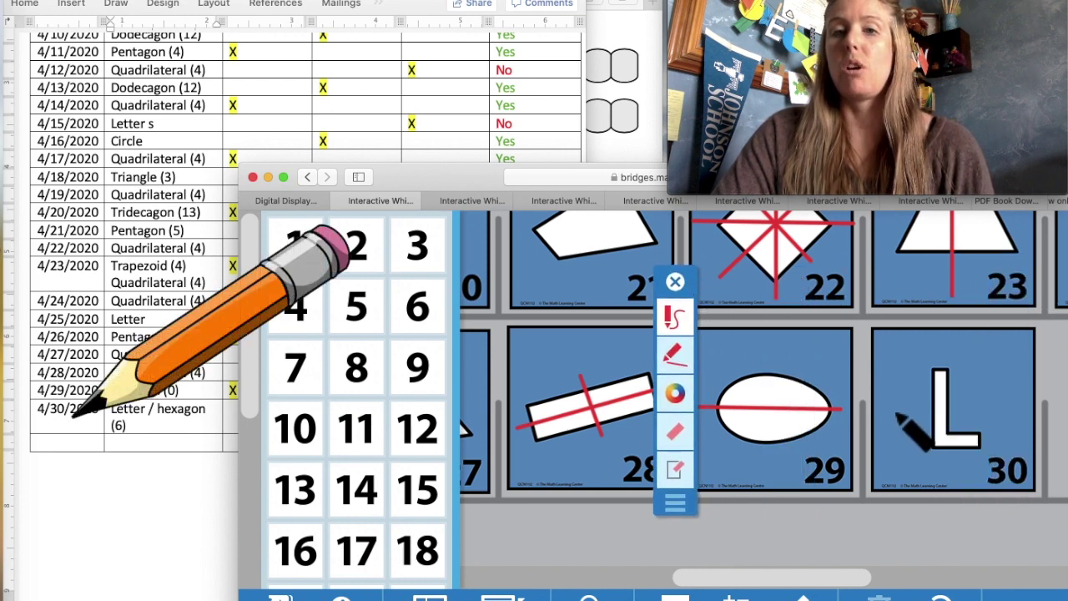
# - Draw horizontal and vertical test lines across the L card, erase them, and return to Word
pyautogui.click(674, 355)
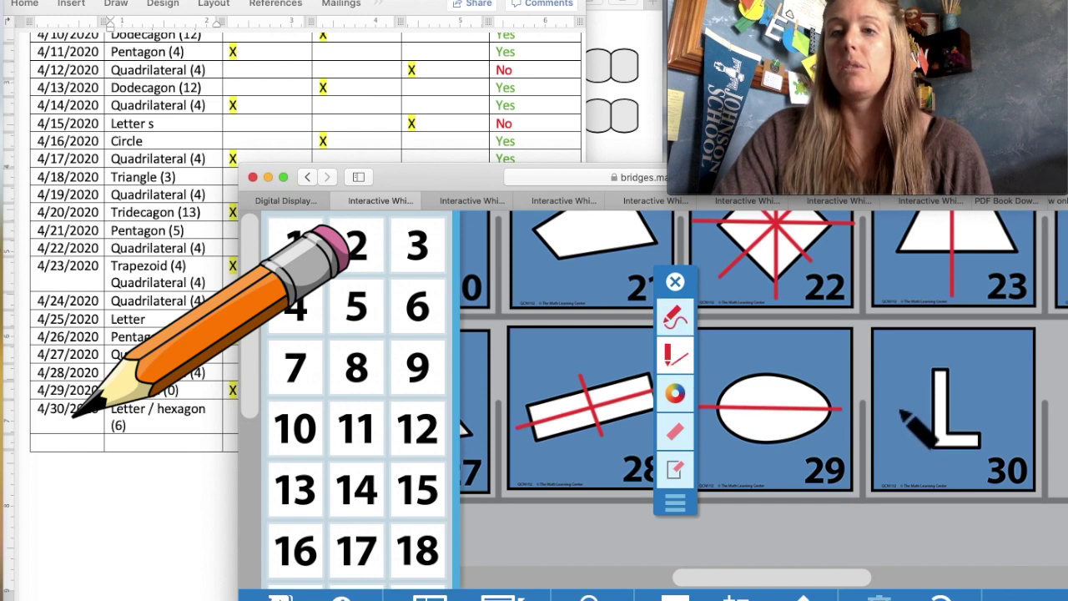
pyautogui.moveTo(896, 411); pyautogui.dragTo(993, 409)
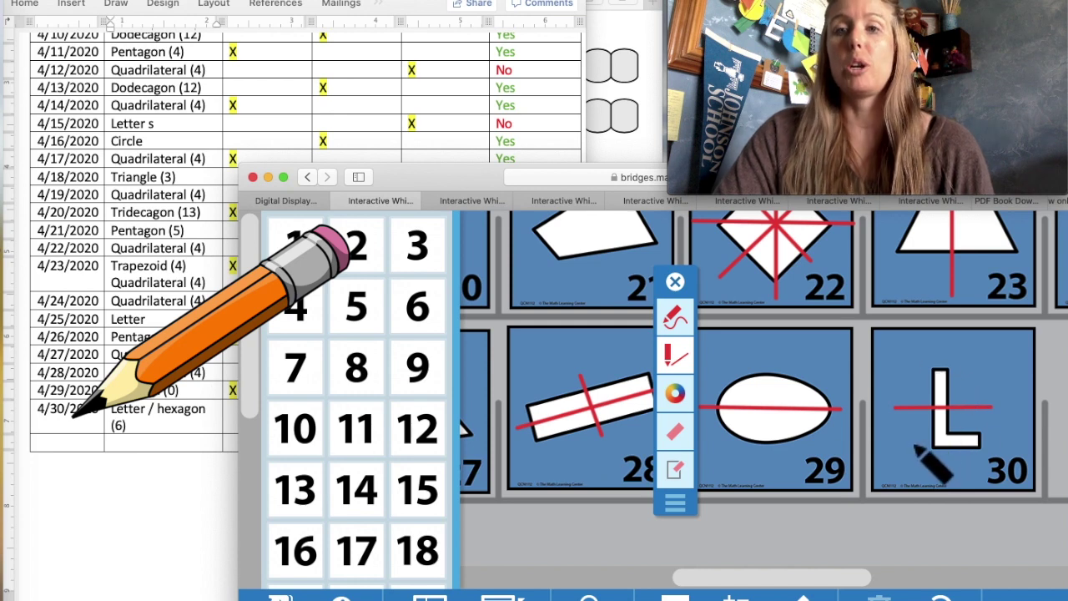
pyautogui.click(676, 431)
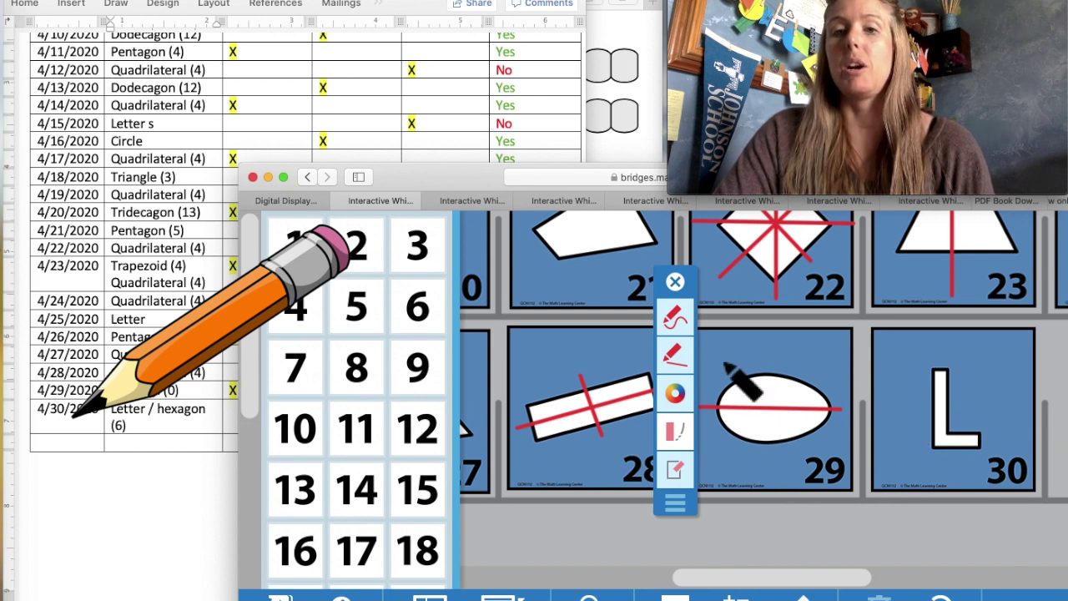
pyautogui.click(681, 359)
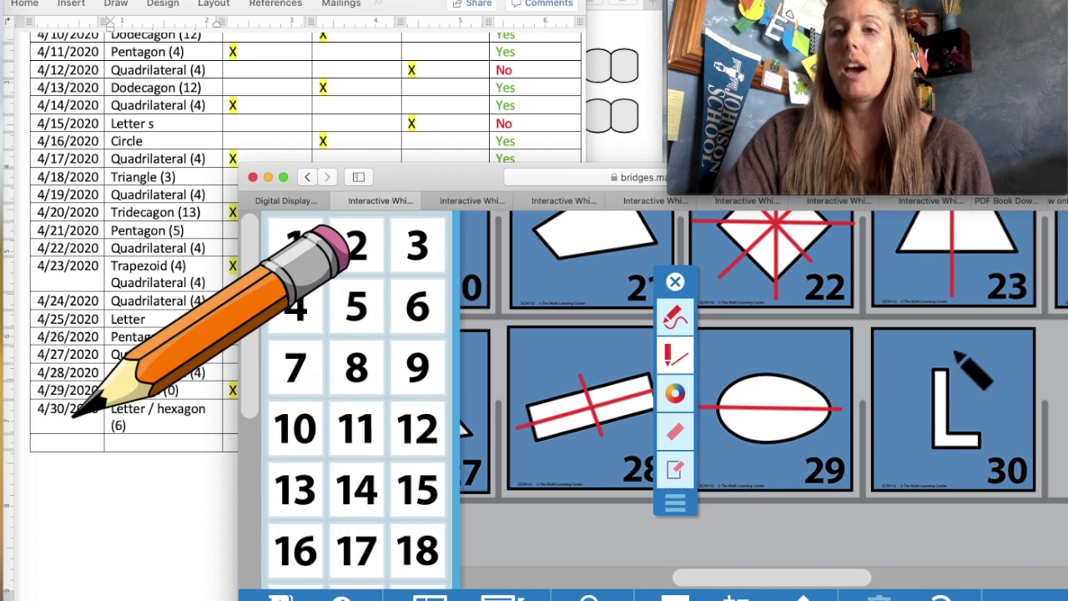
pyautogui.moveTo(953, 351); pyautogui.dragTo(952, 470)
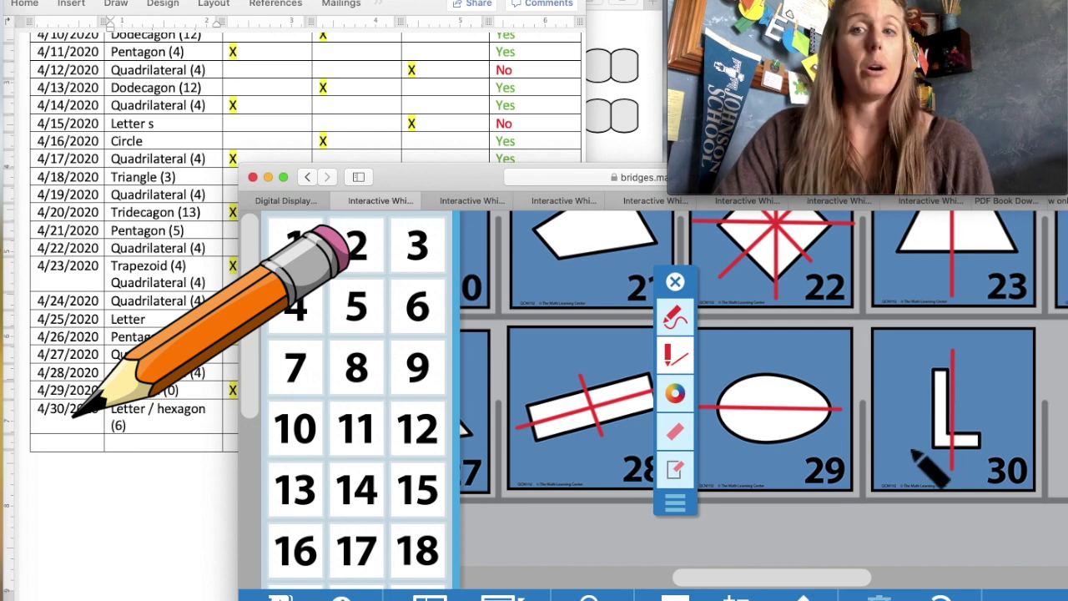
pyautogui.click(673, 429)
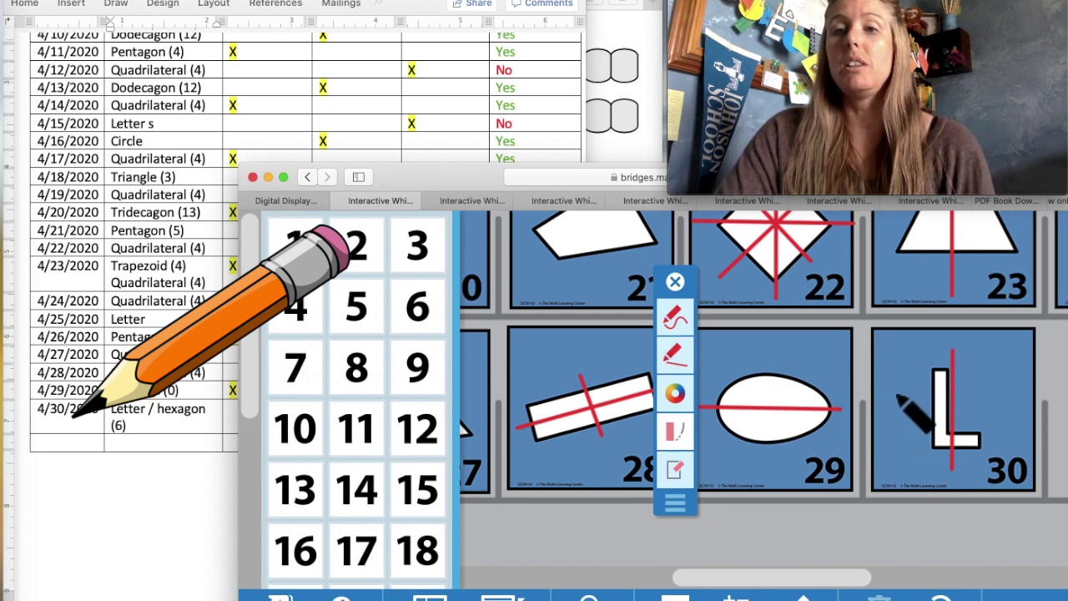
pyautogui.moveTo(951, 351); pyautogui.dragTo(951, 467)
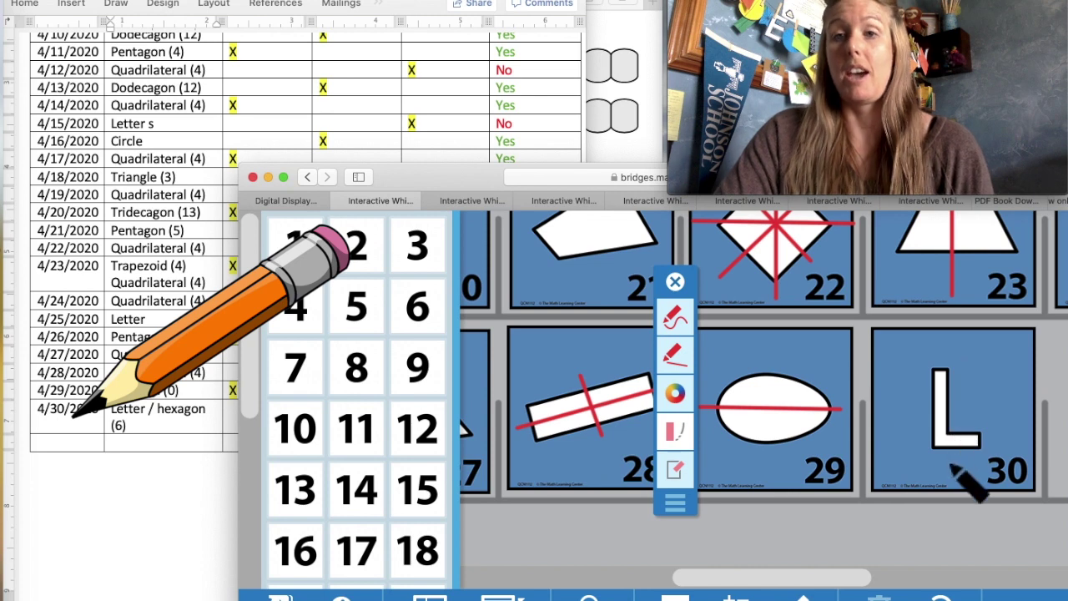
pyautogui.click(167, 494)
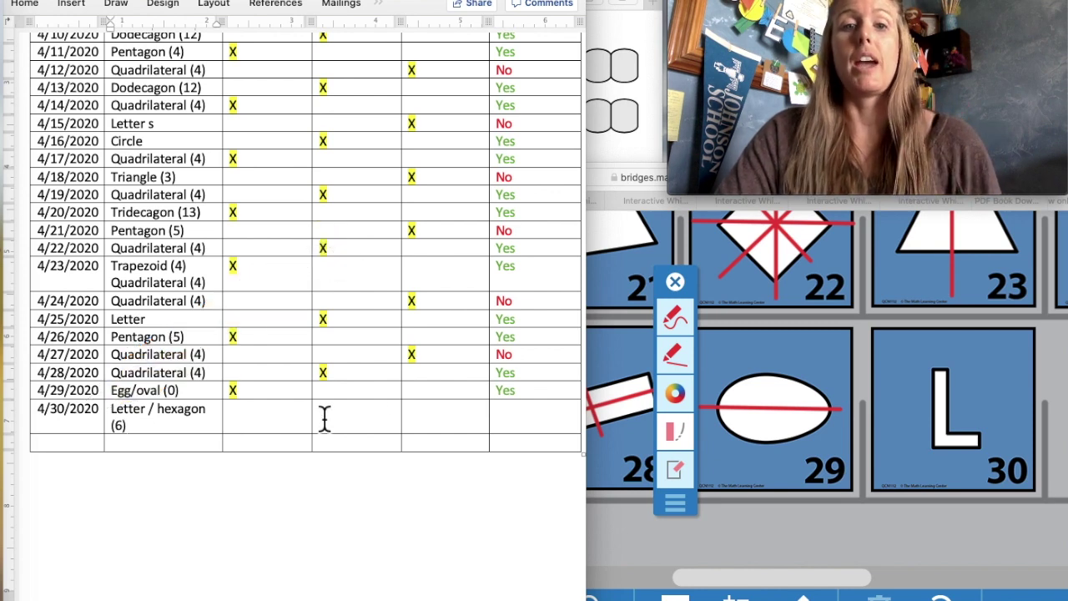
# - Copy the X from the 4/27 row into the 4/30 row and paste 'No' into its result cell
pyautogui.doubleClick(410, 359)
pyautogui.press('super+c')
pyautogui.click(426, 425)
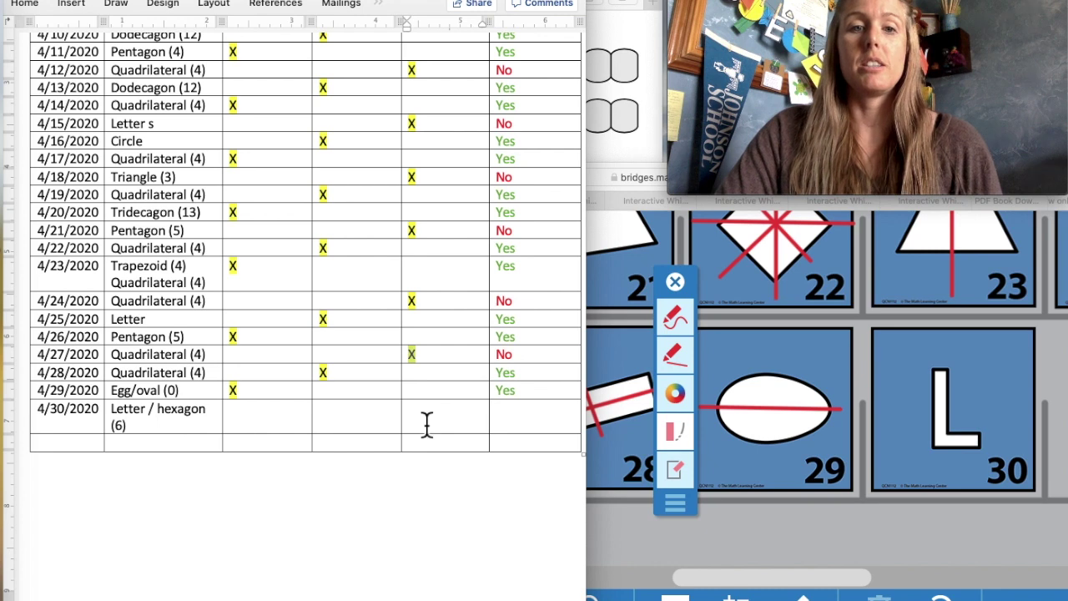
pyautogui.press('super+v')
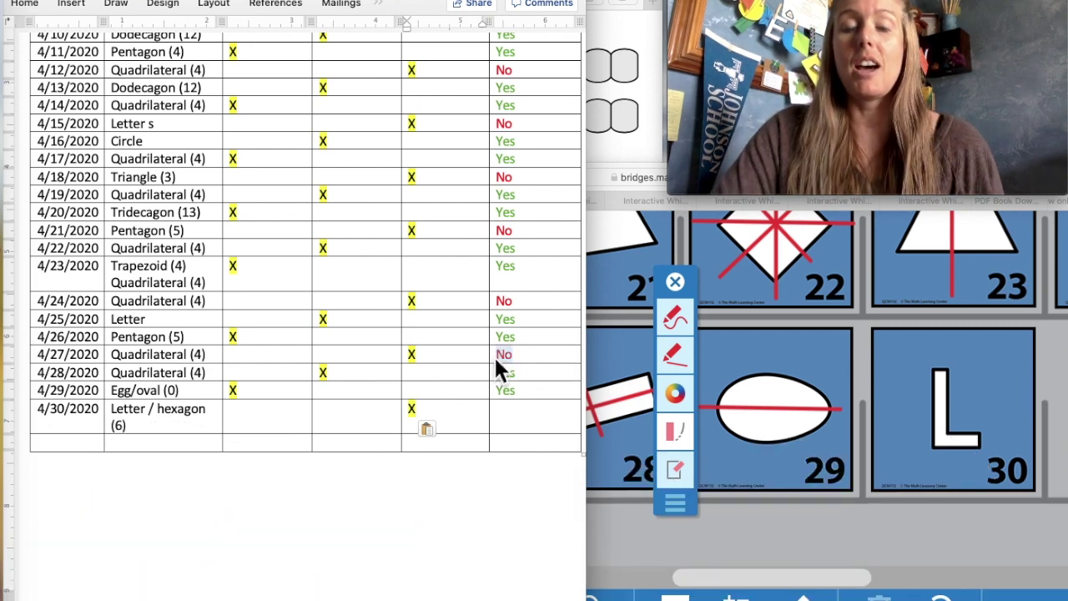
pyautogui.click(512, 430)
pyautogui.write('No')
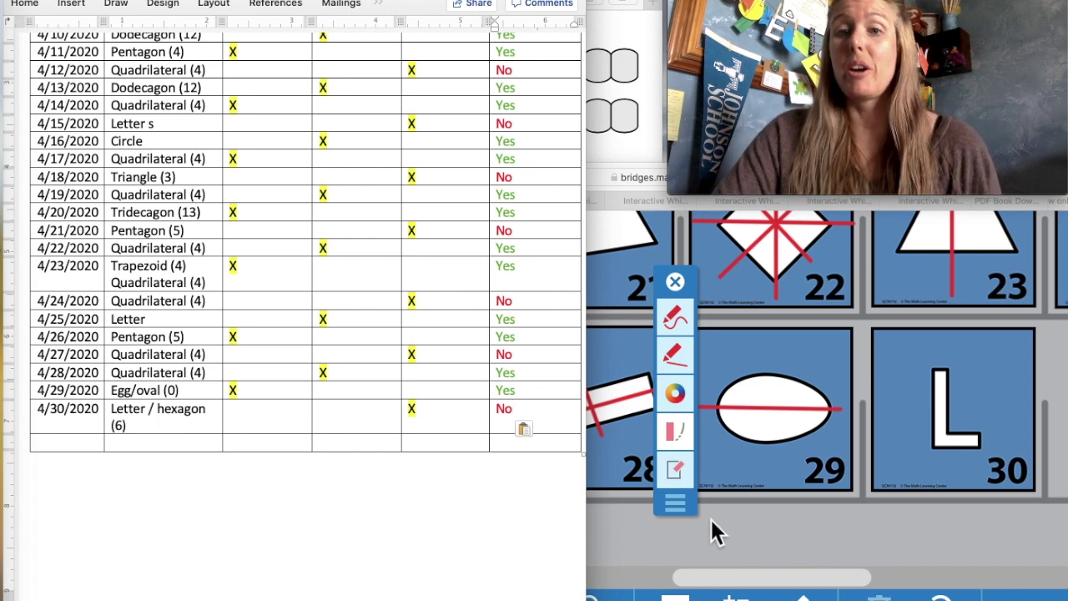
pyautogui.click(739, 534)
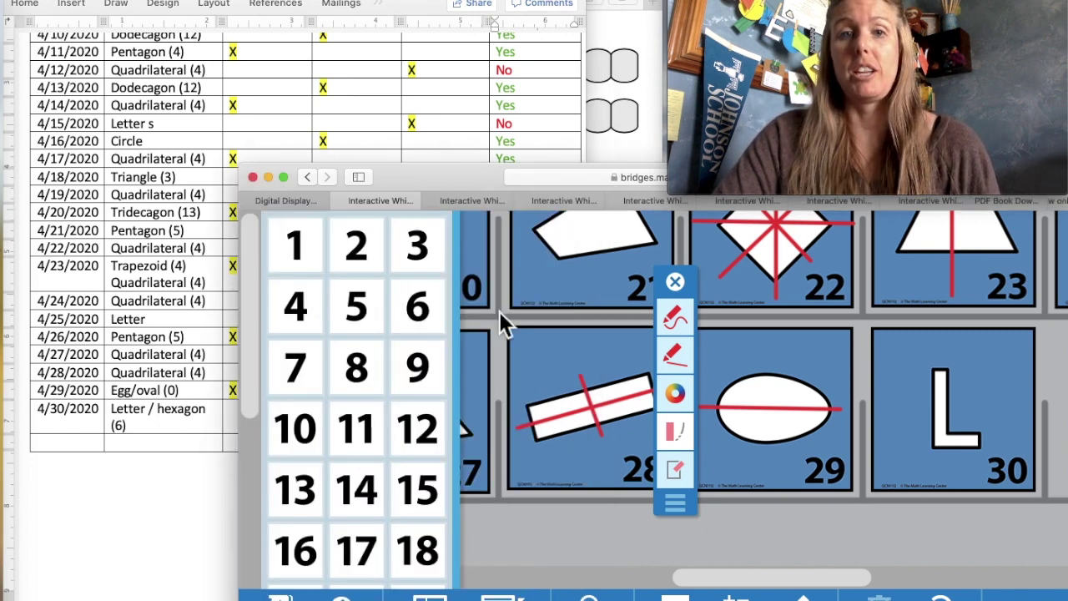
# - On the May 2020 calendar, flip the Friday May 1 tile to its riddle card, then go to the hundred chart
pyautogui.click(473, 206)
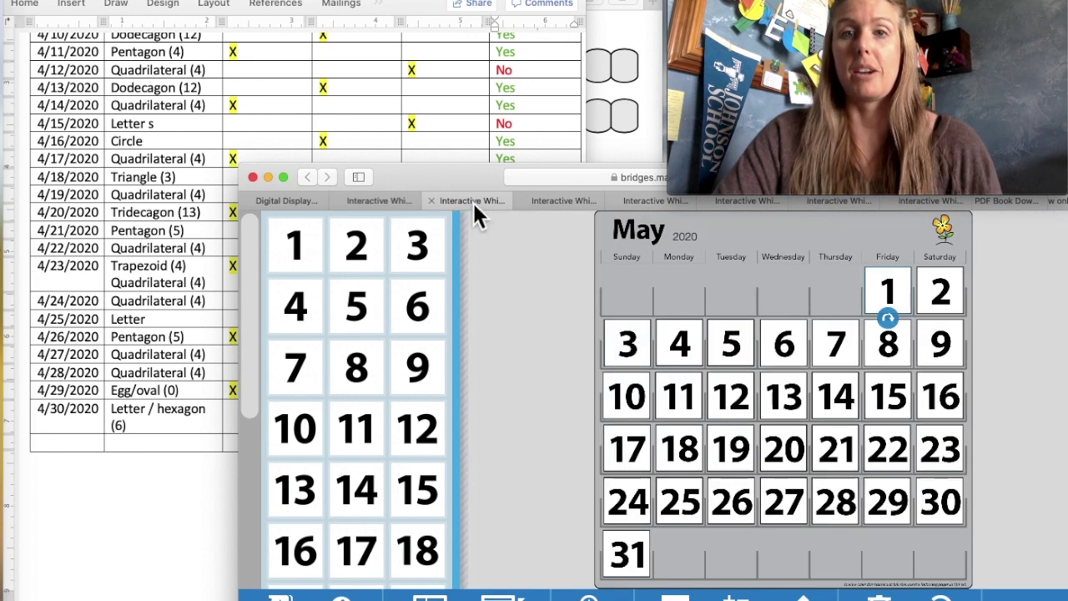
pyautogui.click(889, 321)
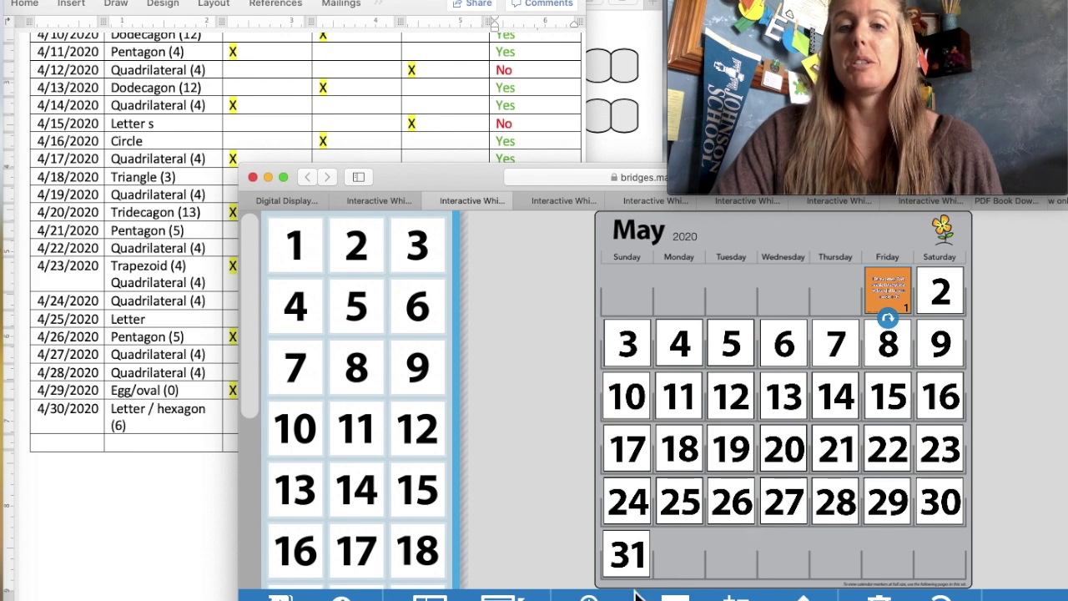
pyautogui.scroll(5, 791, 410)
pyautogui.scroll(4, 693, 501)
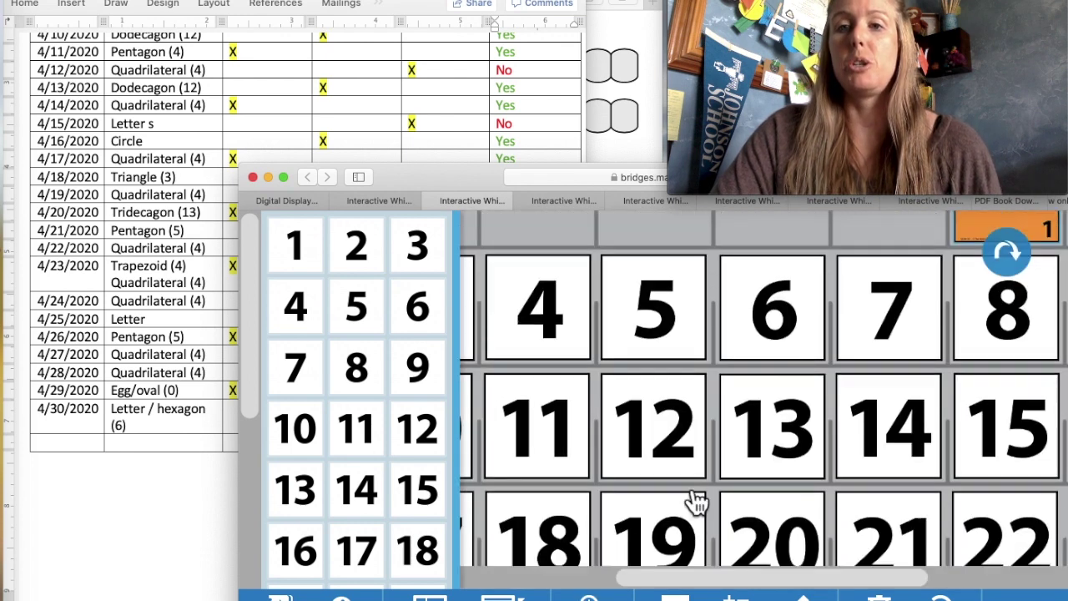
pyautogui.scroll(3, 615, 579)
pyautogui.scroll(4, 689, 479)
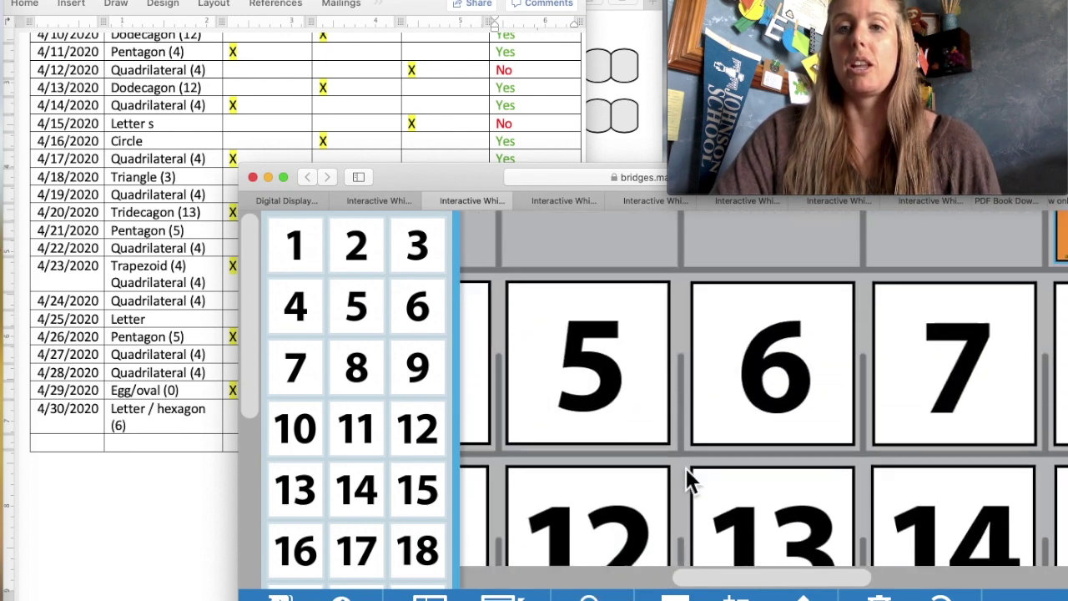
pyautogui.scroll(-1, 685, 466)
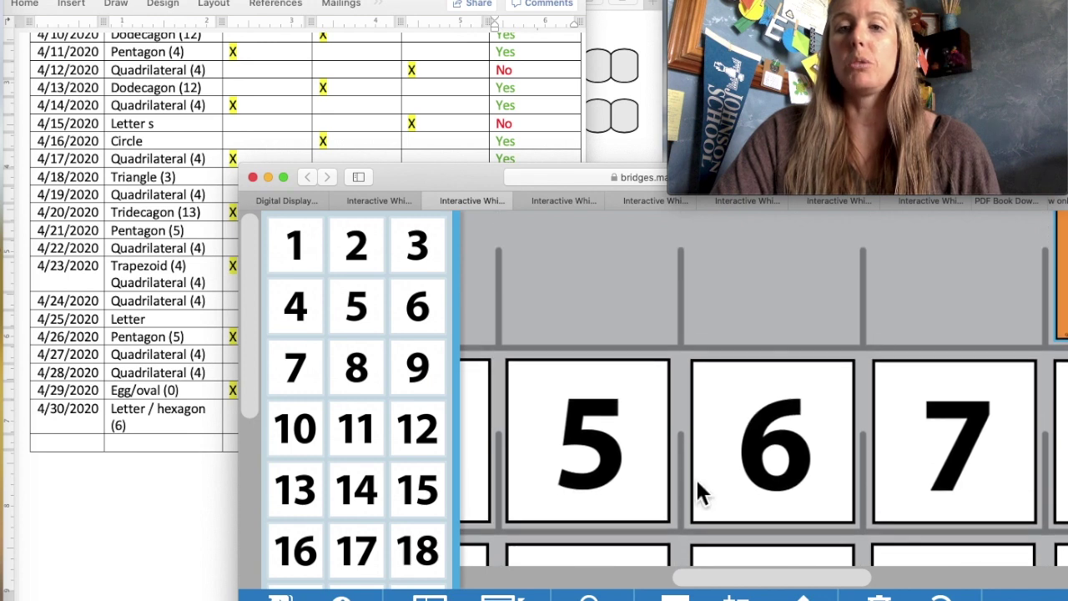
pyautogui.moveTo(739, 584); pyautogui.dragTo(859, 580)
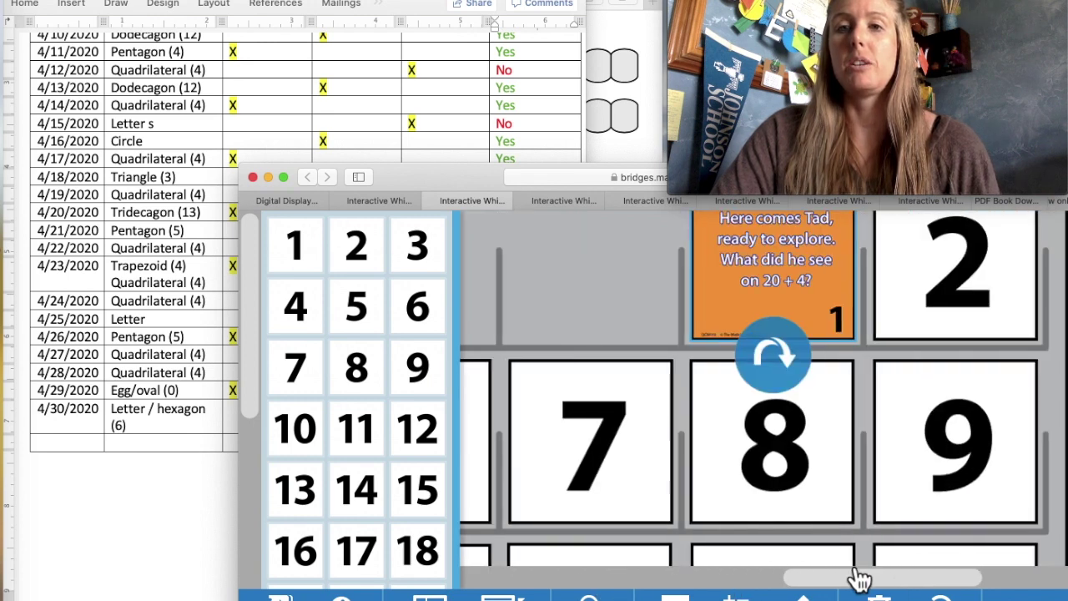
pyautogui.scroll(3, 865, 371)
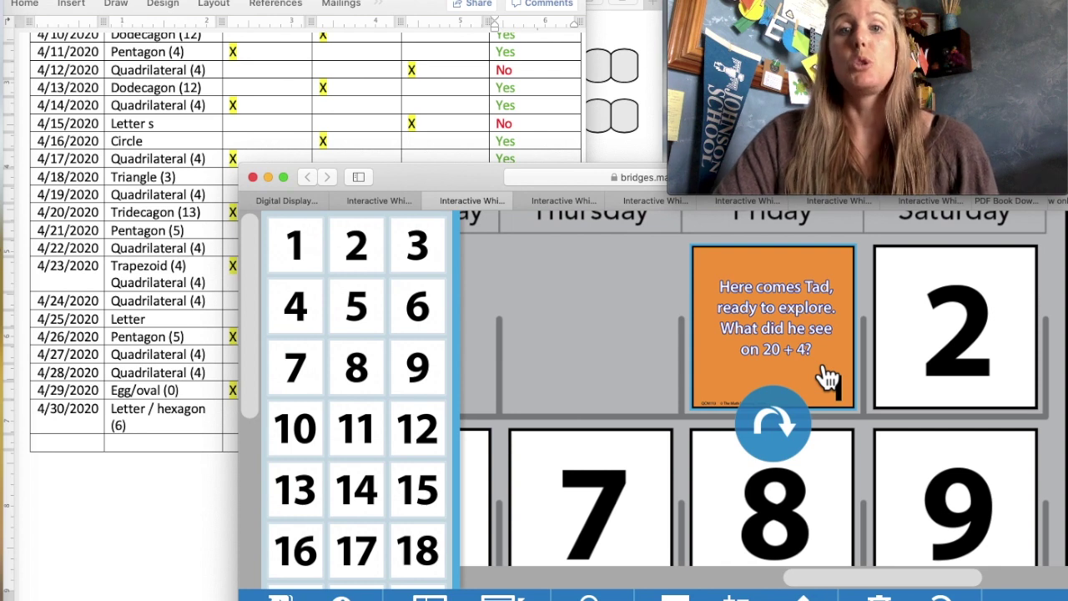
pyautogui.click(570, 202)
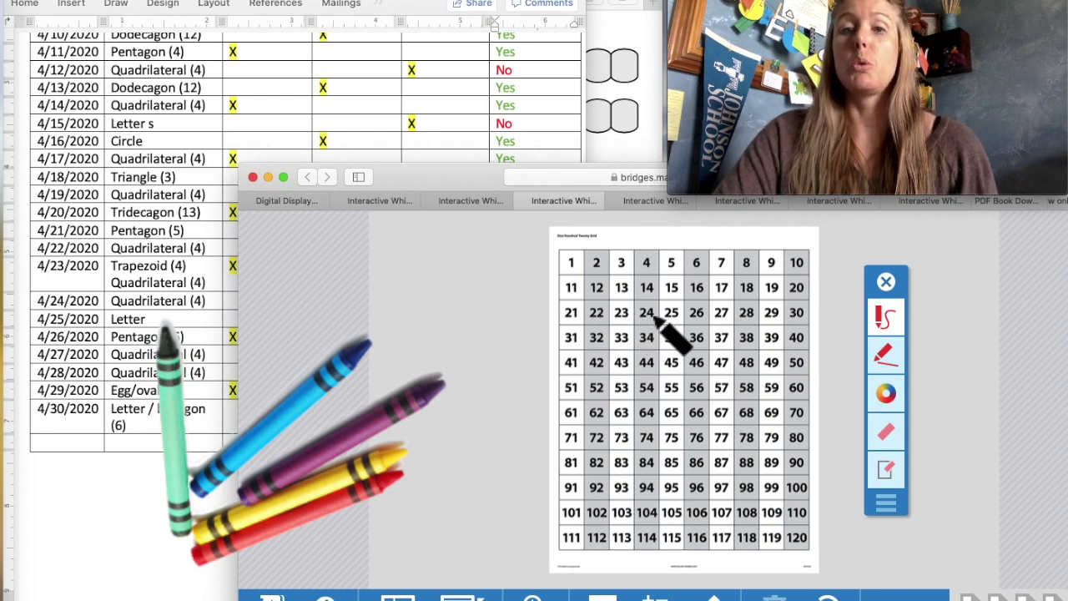
# - Choose orange for the marker and highlight the number 24 on the hundred chart
pyautogui.click(469, 205)
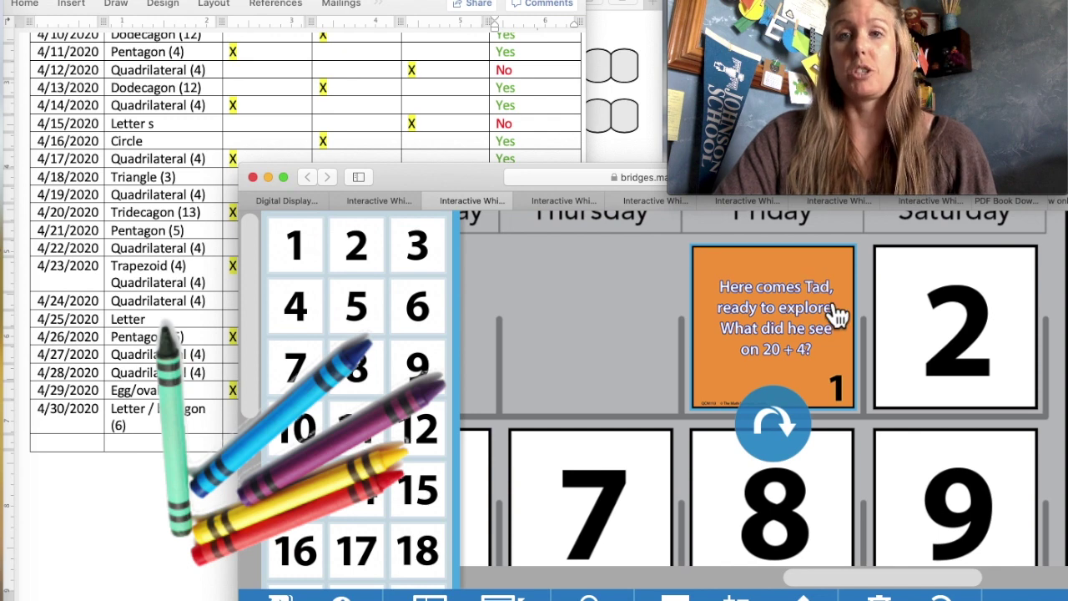
pyautogui.click(560, 204)
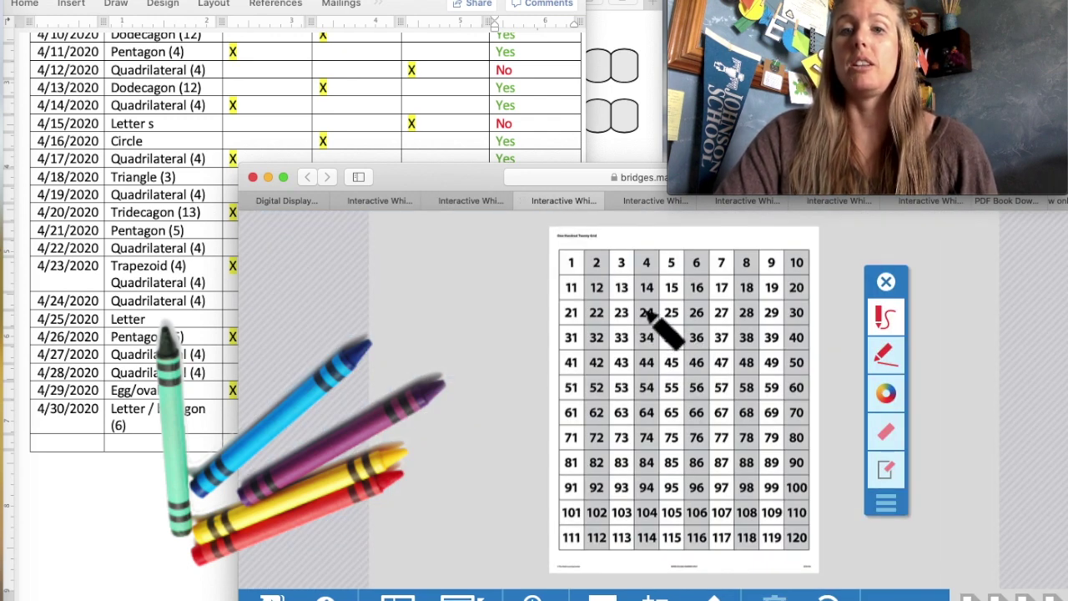
pyautogui.click(888, 394)
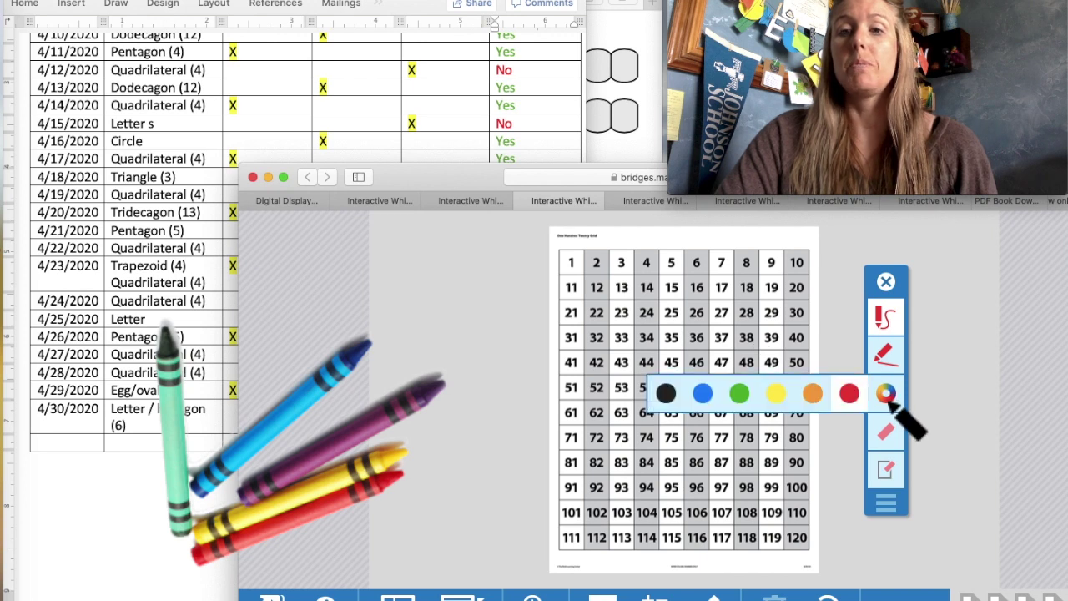
pyautogui.click(811, 397)
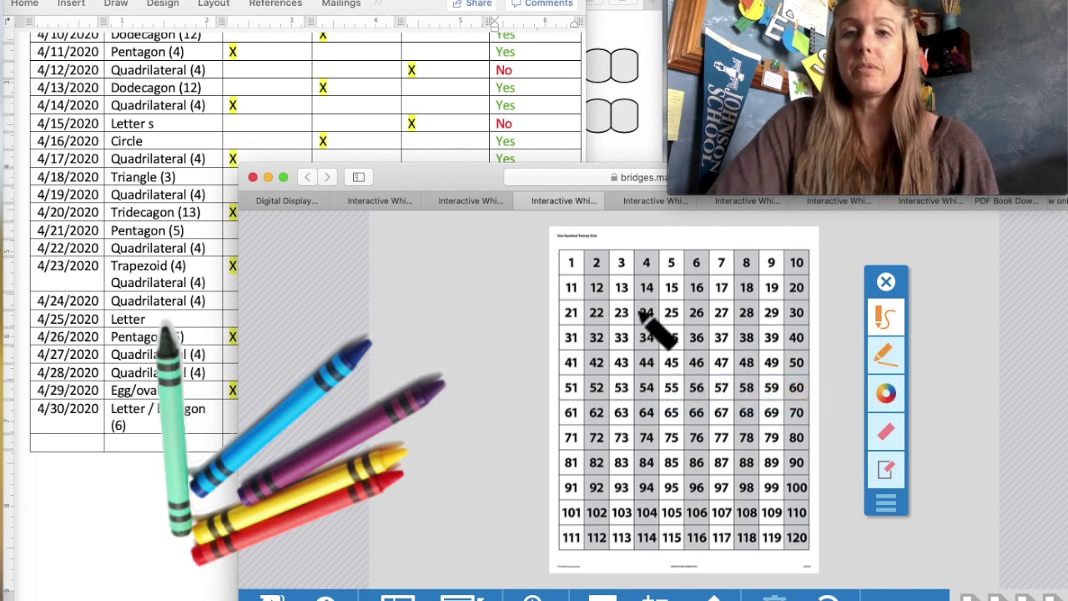
pyautogui.moveTo(642, 306); pyautogui.dragTo(655, 322)
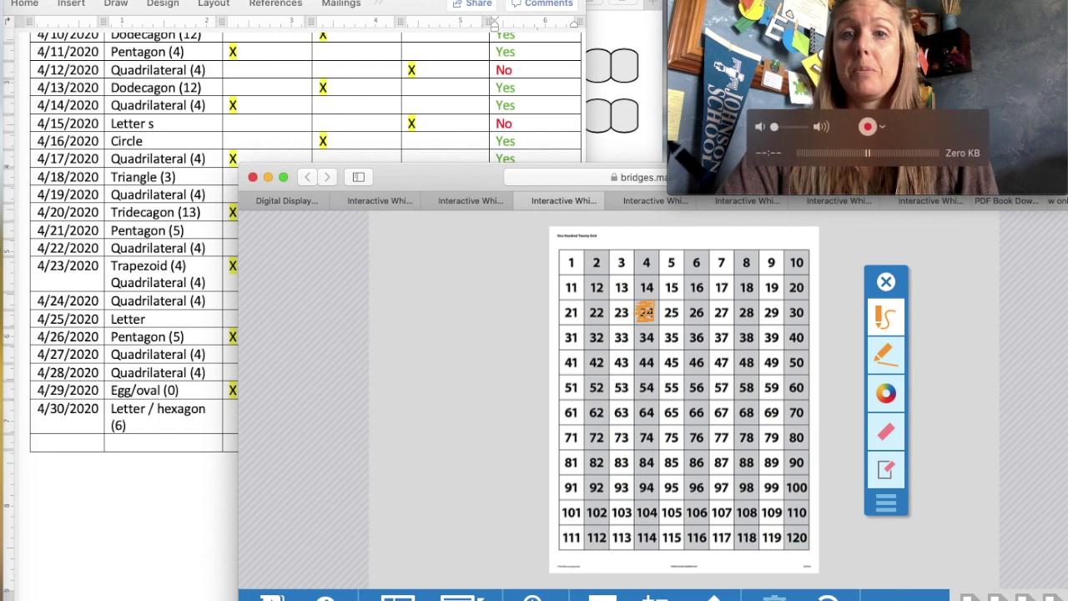
# - Mark one more box on the X-marked worksheet with an orange stroke, then go to the How Many Days in School? chart
pyautogui.click(635, 204)
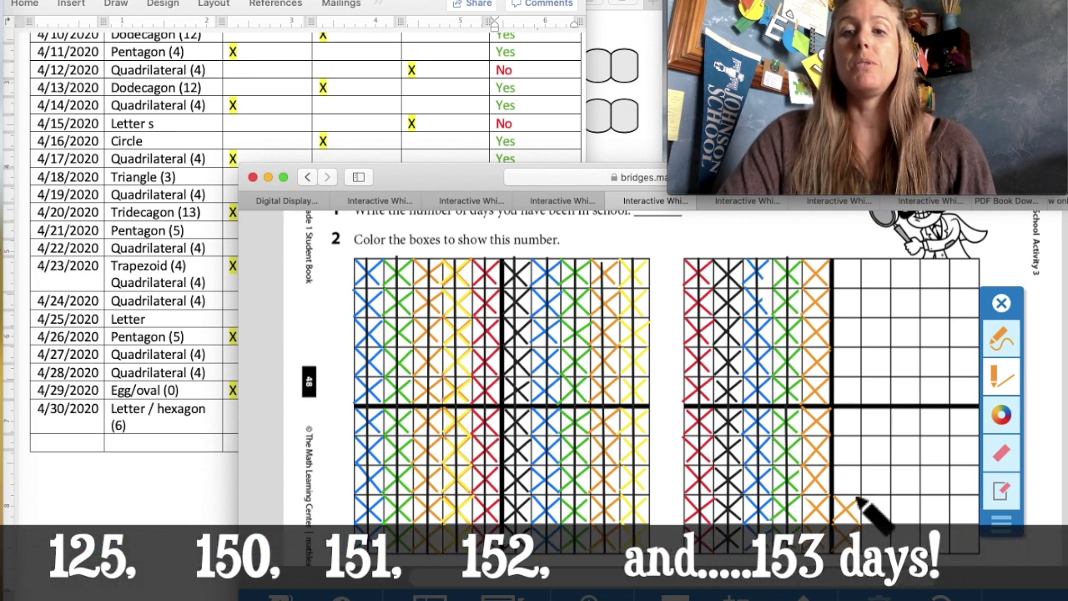
pyautogui.moveTo(832, 466); pyautogui.dragTo(847, 485)
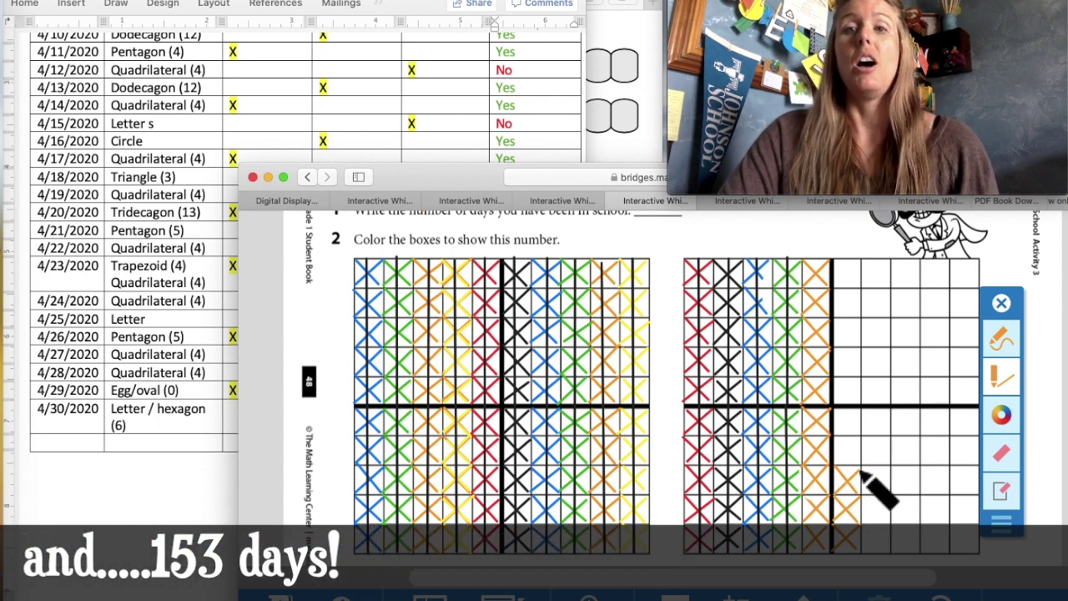
pyautogui.click(737, 203)
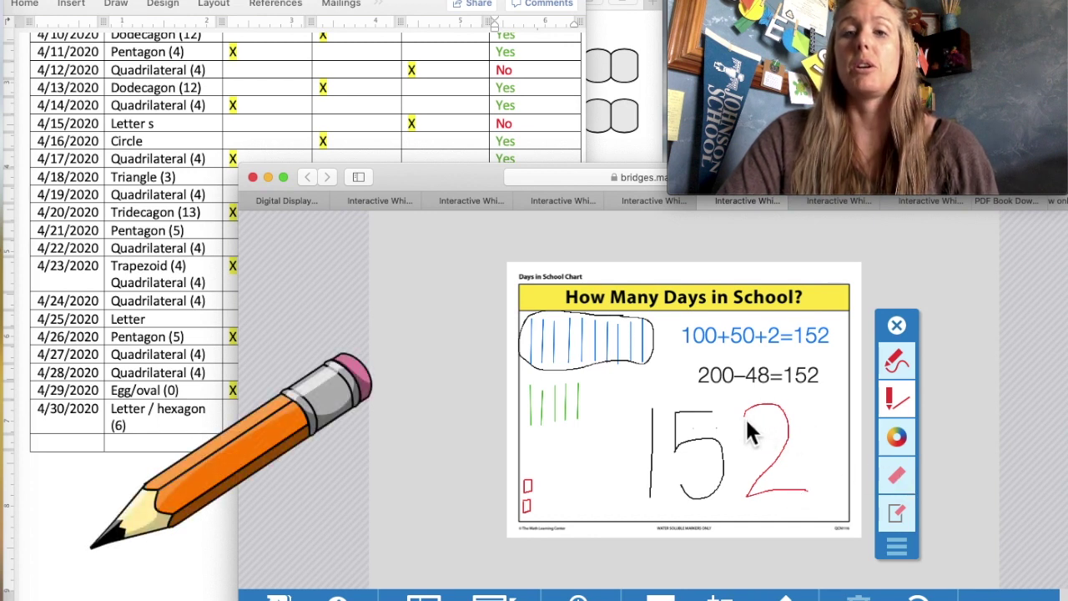
# - Erase the 2 in 152, write a black 3 to make 153, and switch the pen to red
pyautogui.moveTo(771, 417)
pyautogui.mouseDown()
pyautogui.moveTo(794, 460)
pyautogui.moveTo(758, 507)
pyautogui.moveTo(823, 500)
pyautogui.moveTo(768, 489)
pyautogui.moveTo(780, 417)
pyautogui.moveTo(768, 417)
pyautogui.mouseUp()
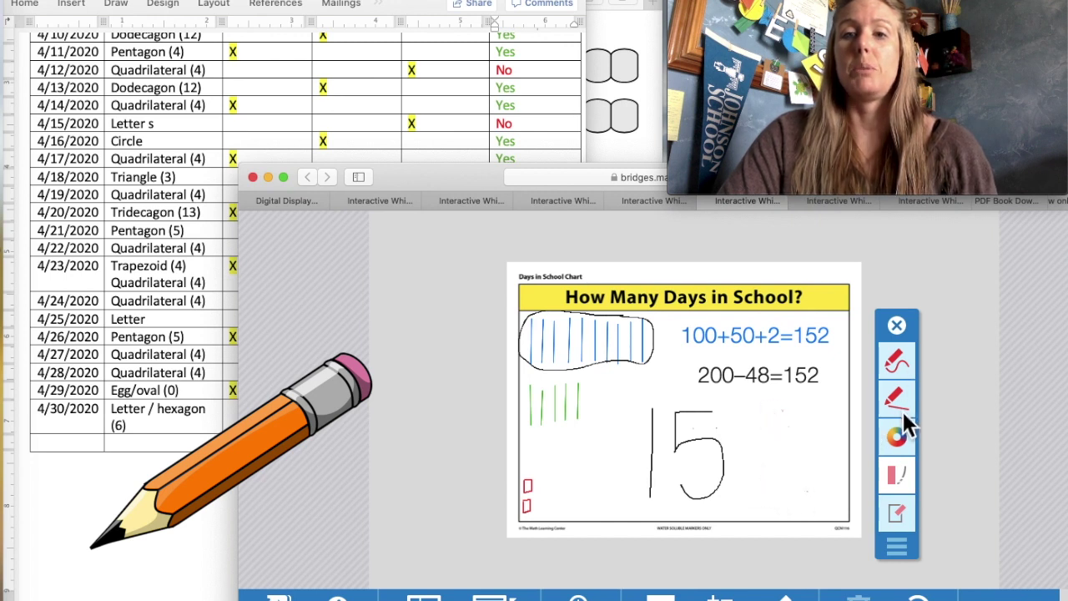
pyautogui.click(899, 434)
pyautogui.click(679, 437)
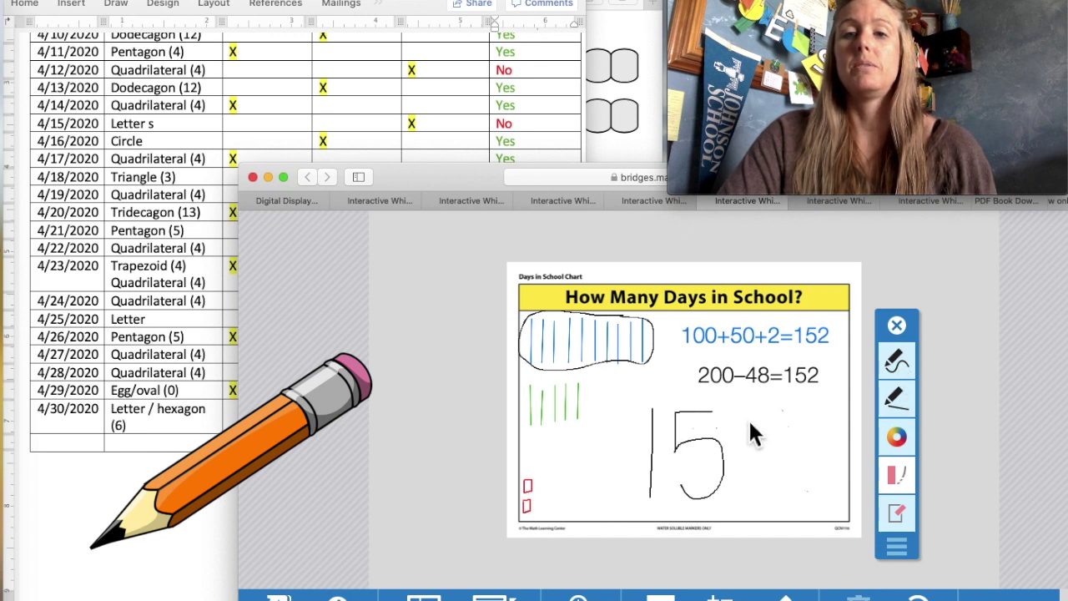
pyautogui.moveTo(745, 414)
pyautogui.mouseDown()
pyautogui.moveTo(763, 451)
pyautogui.moveTo(813, 472)
pyautogui.moveTo(781, 510)
pyautogui.moveTo(756, 498)
pyautogui.mouseUp()
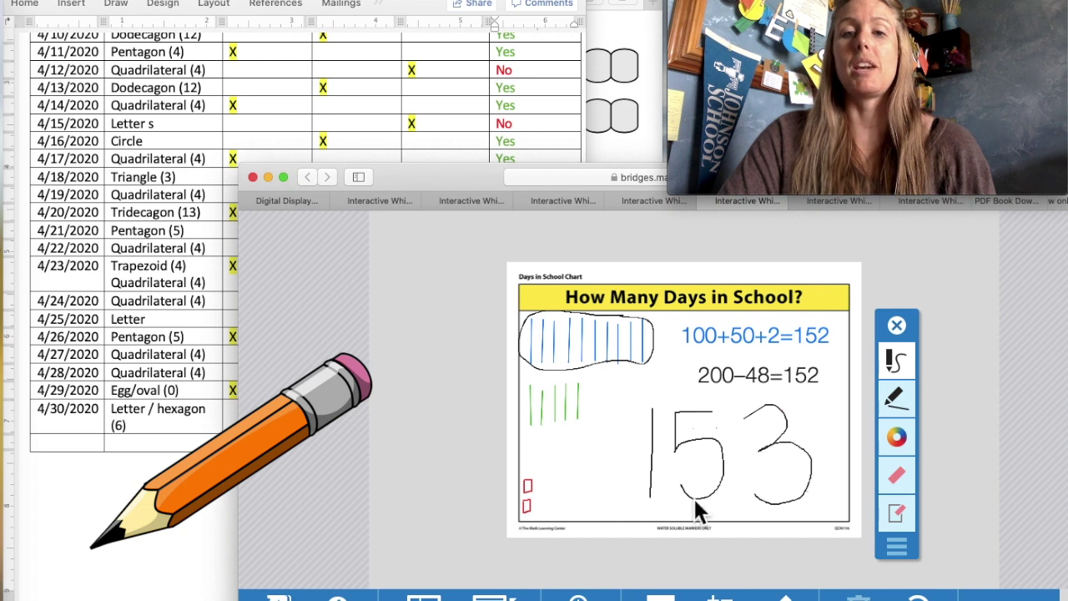
pyautogui.click(900, 439)
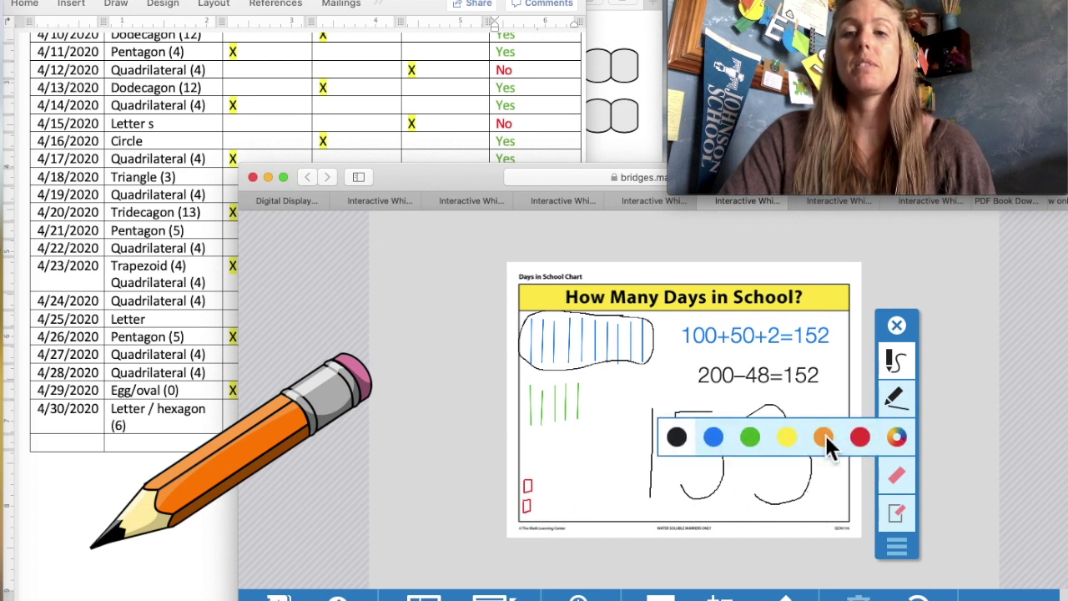
pyautogui.click(860, 438)
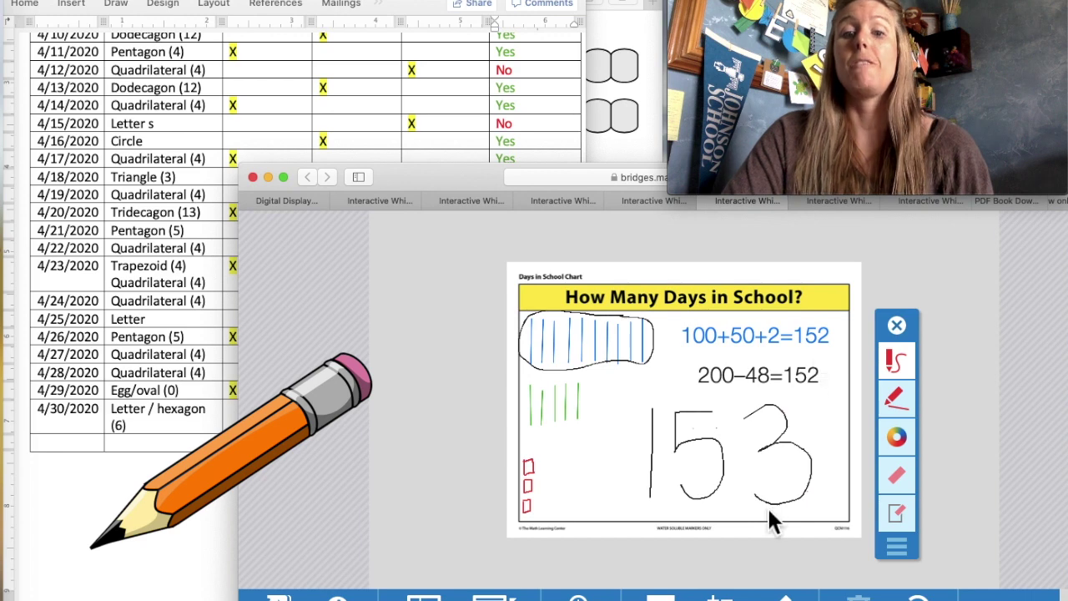
# - Edit the equation to 100+50+3=153 on the keypad, then return to the coloured box grid worksheet
pyautogui.click(684, 321)
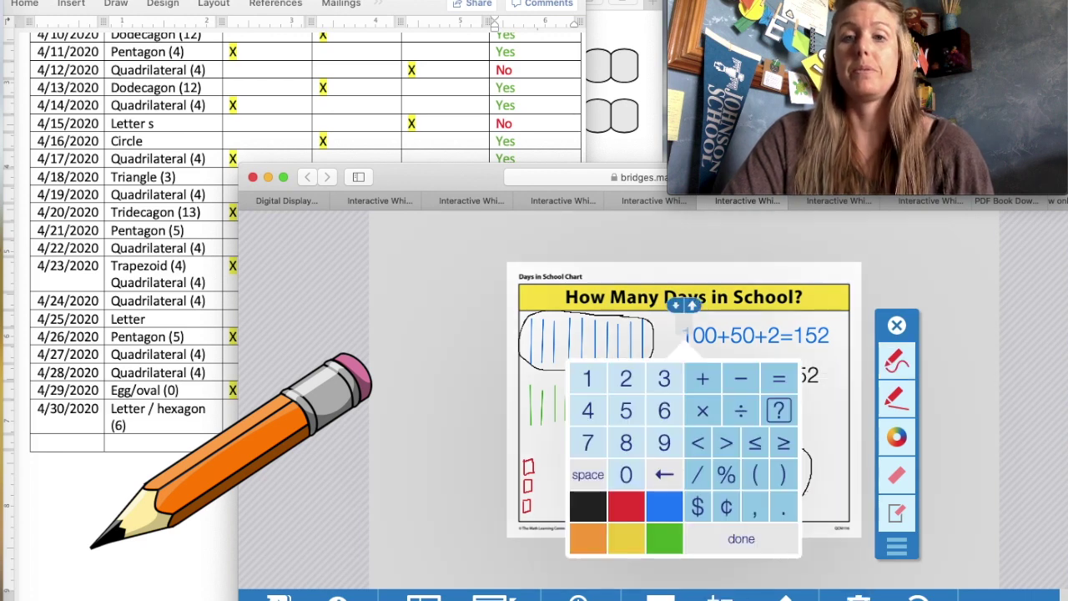
pyautogui.moveTo(672, 334); pyautogui.dragTo(742, 342)
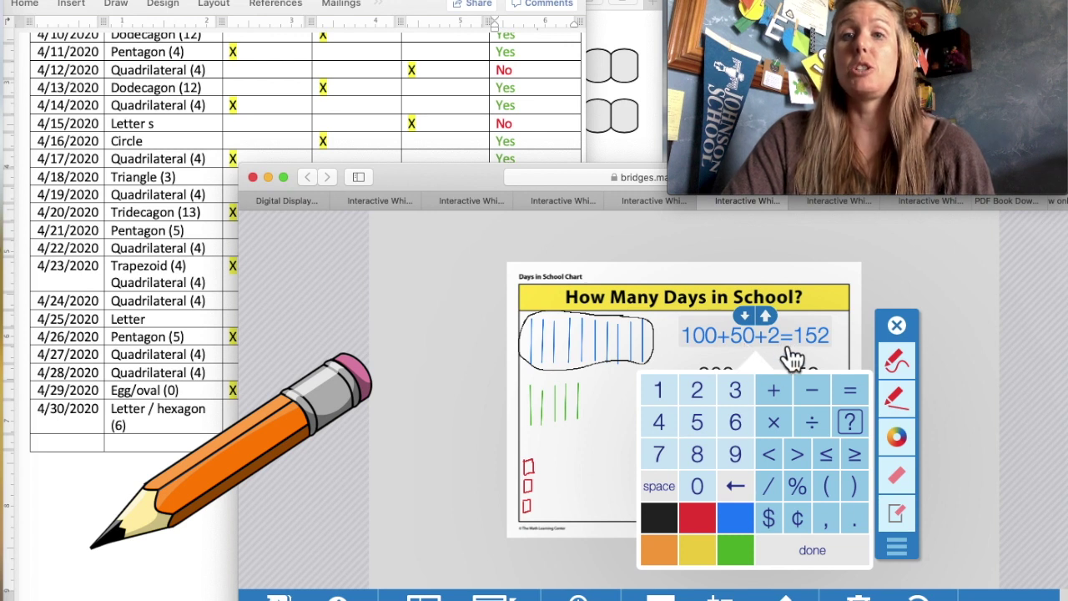
pyautogui.click(736, 490)
pyautogui.click(736, 490)
pyautogui.click(736, 490)
pyautogui.click(736, 491)
pyautogui.click(742, 494)
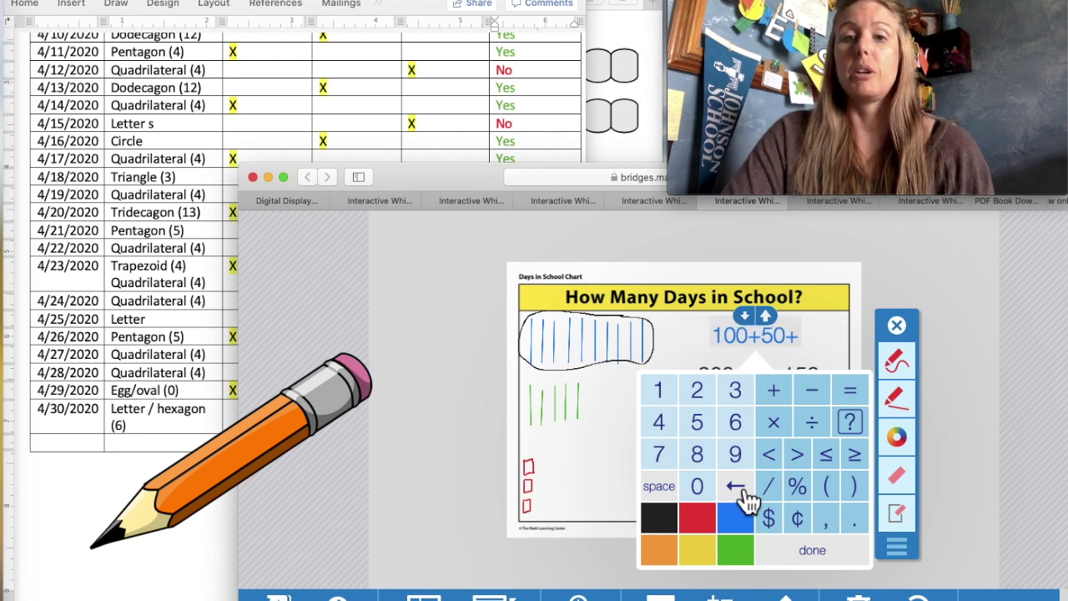
pyautogui.click(735, 392)
pyautogui.click(855, 393)
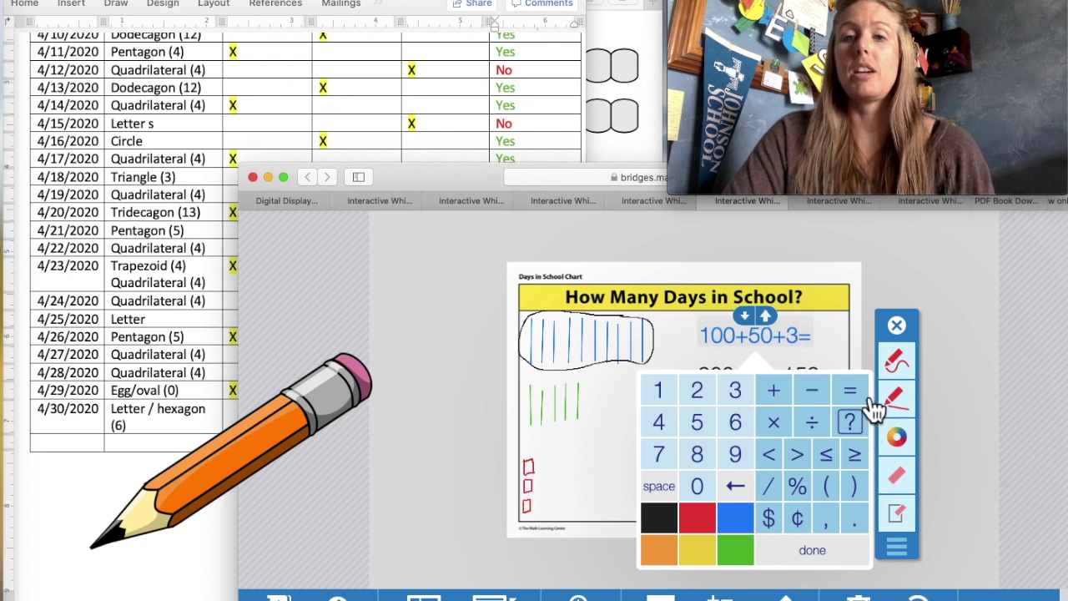
pyautogui.click(668, 397)
pyautogui.click(706, 427)
pyautogui.click(737, 399)
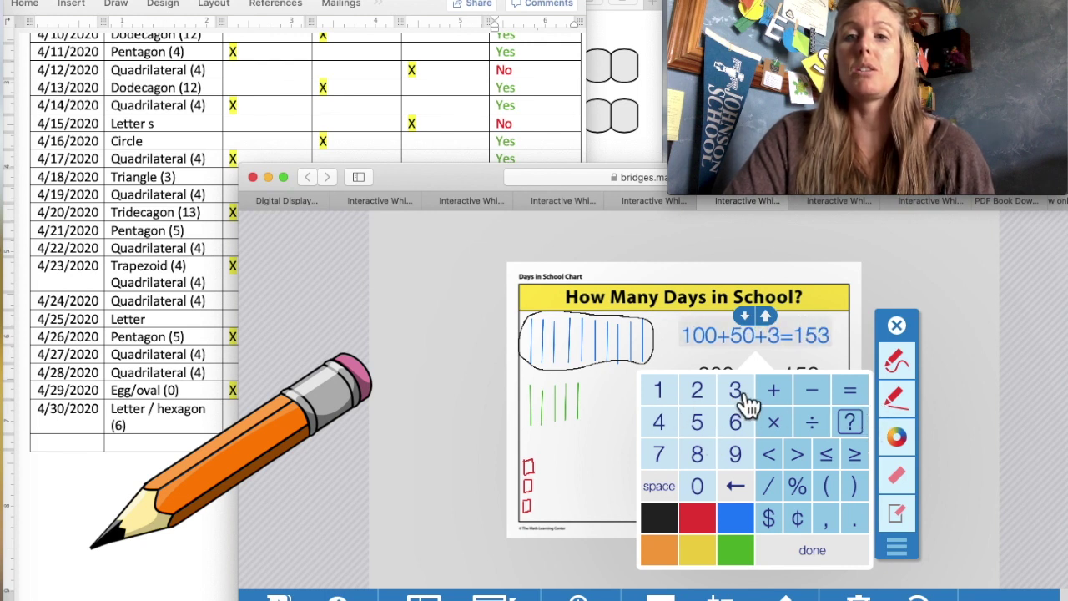
pyautogui.click(838, 566)
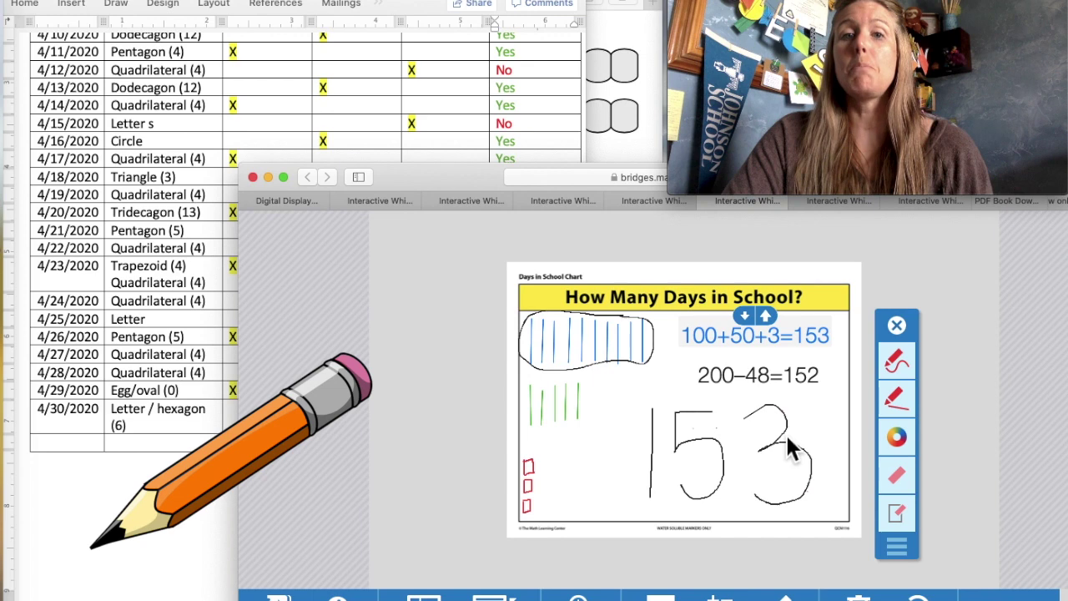
pyautogui.click(643, 205)
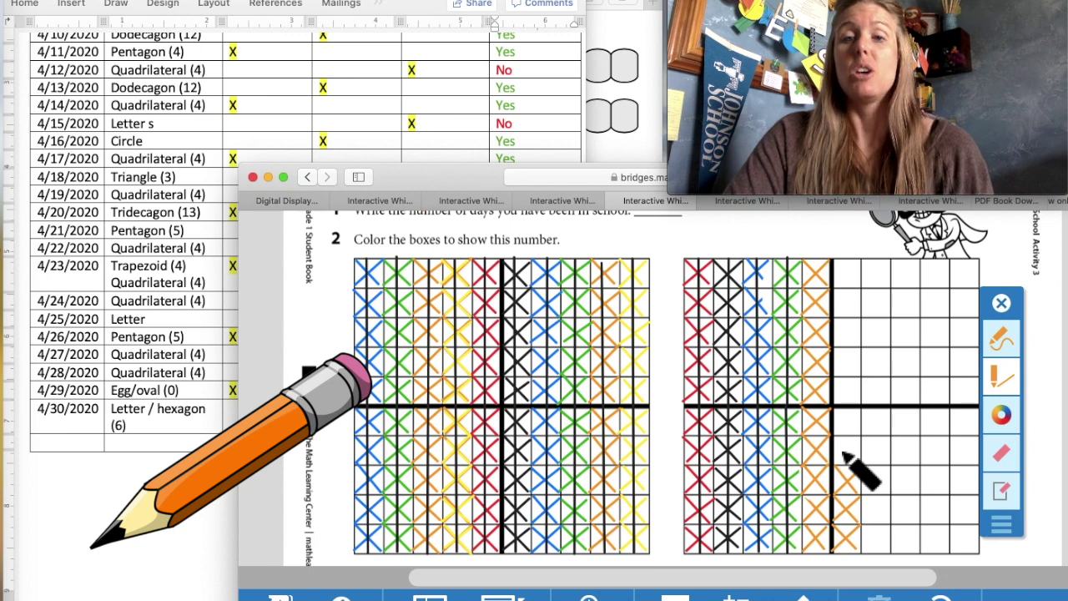
# - On the How Many Days in School? chart, change 200−48=152 to 200−47=153
pyautogui.click(751, 205)
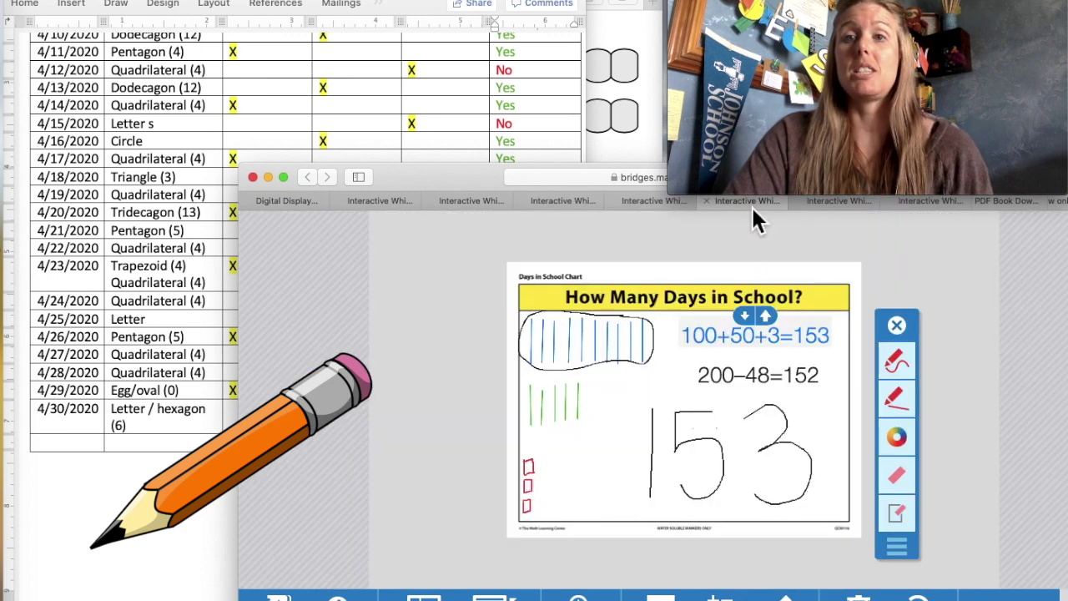
pyautogui.click(811, 395)
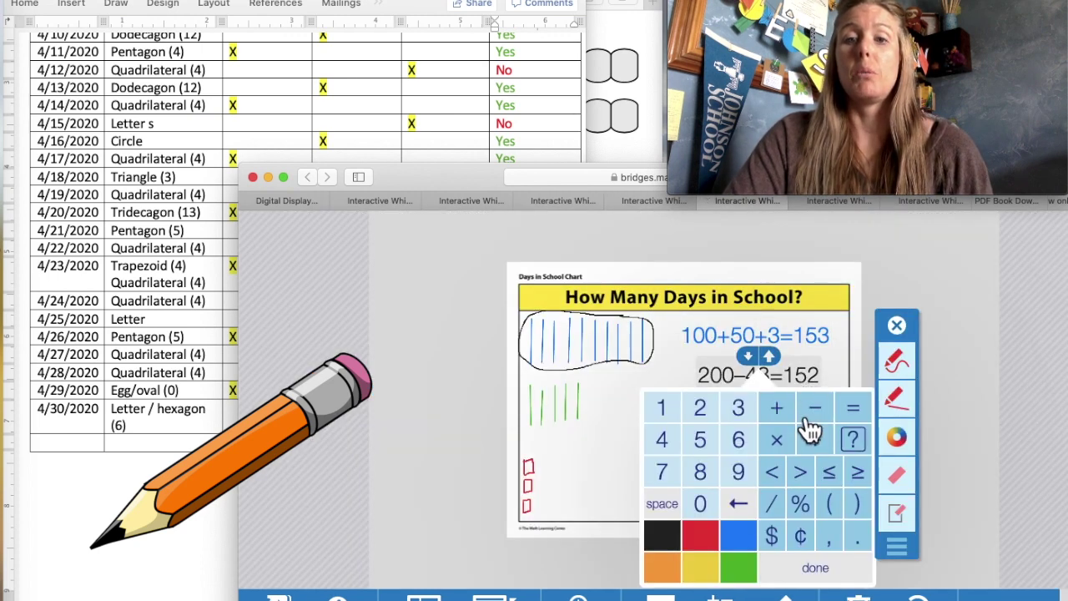
pyautogui.click(741, 504)
pyautogui.click(741, 505)
pyautogui.click(741, 505)
pyautogui.click(751, 508)
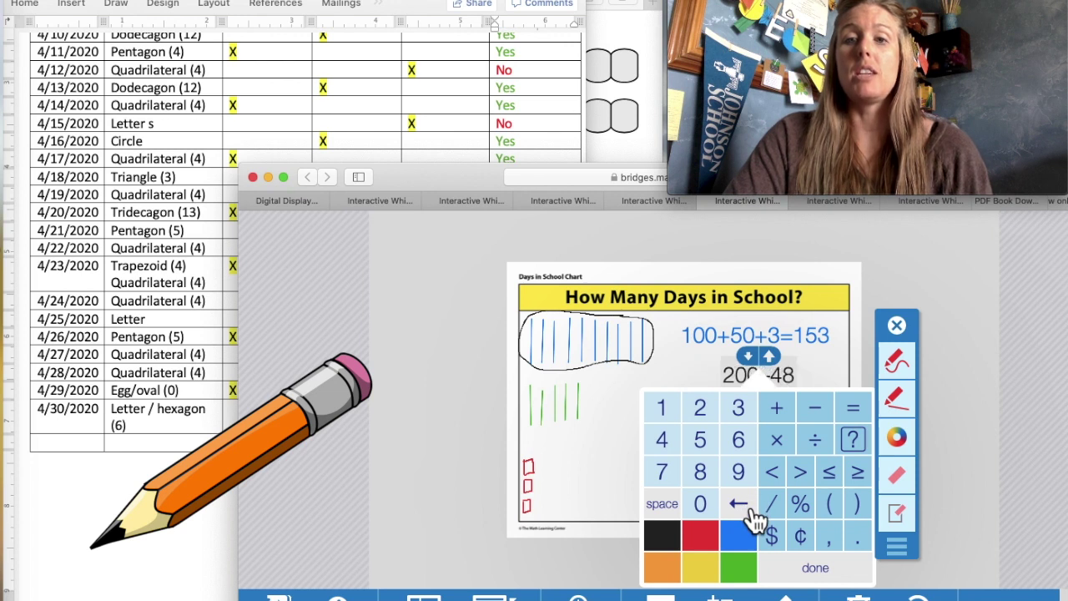
pyautogui.click(751, 509)
pyautogui.click(680, 491)
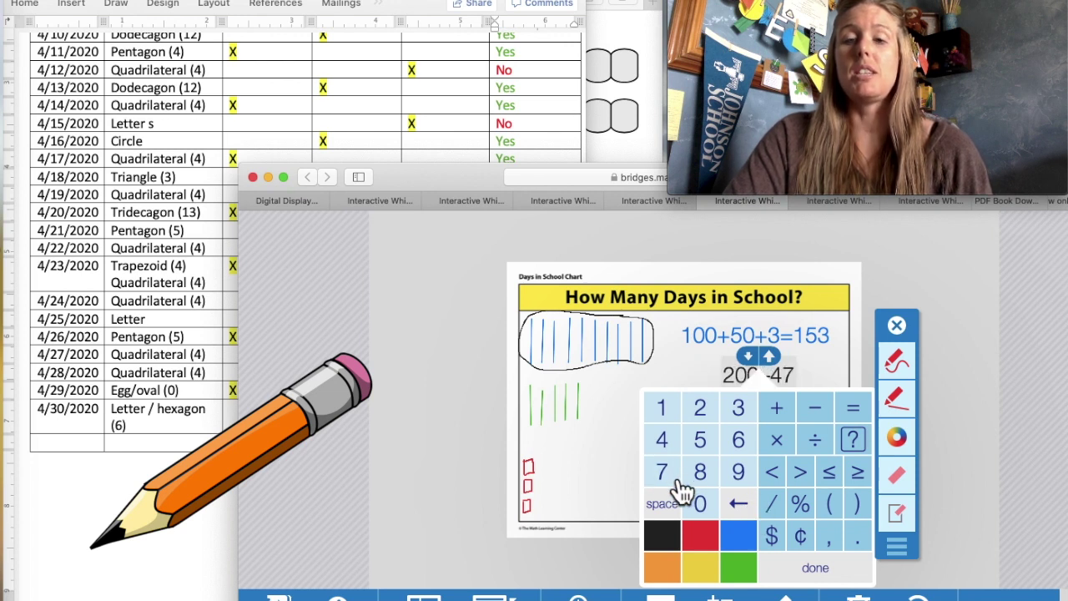
pyautogui.click(856, 409)
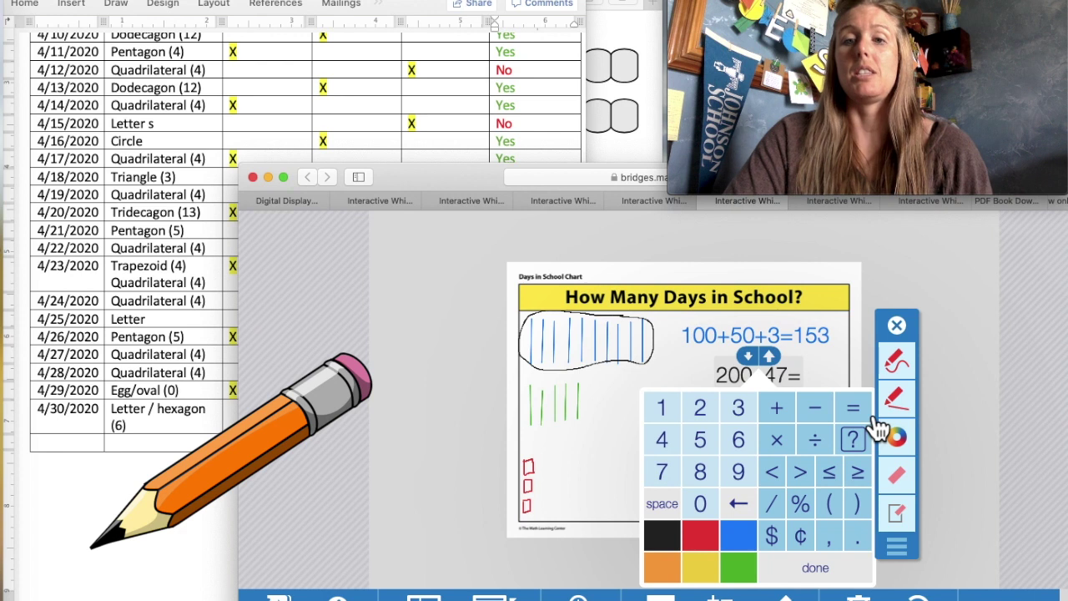
pyautogui.click(661, 407)
pyautogui.click(700, 440)
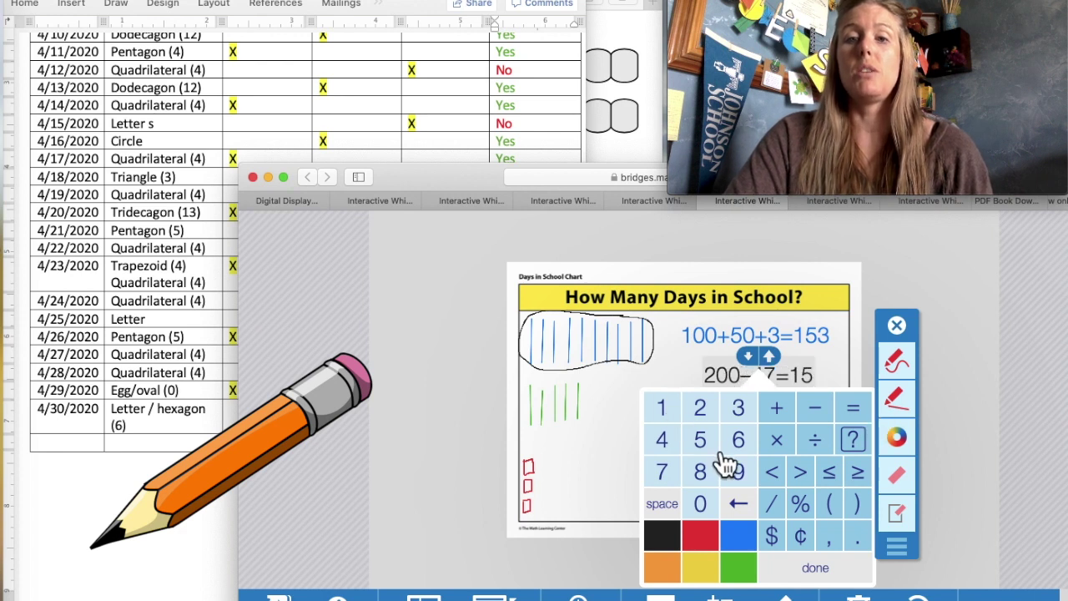
pyautogui.click(738, 407)
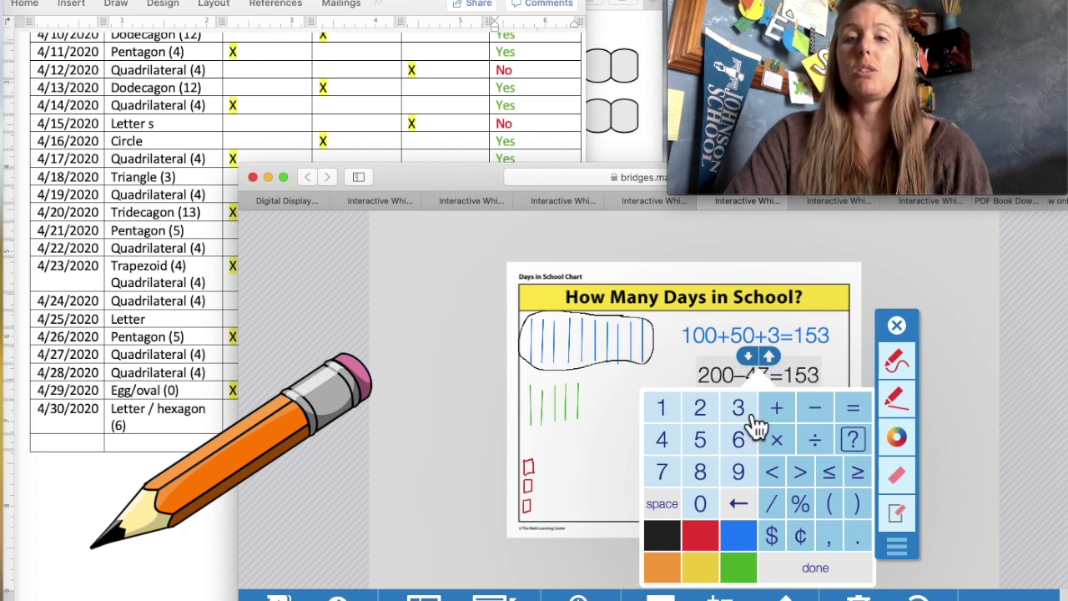
pyautogui.click(834, 582)
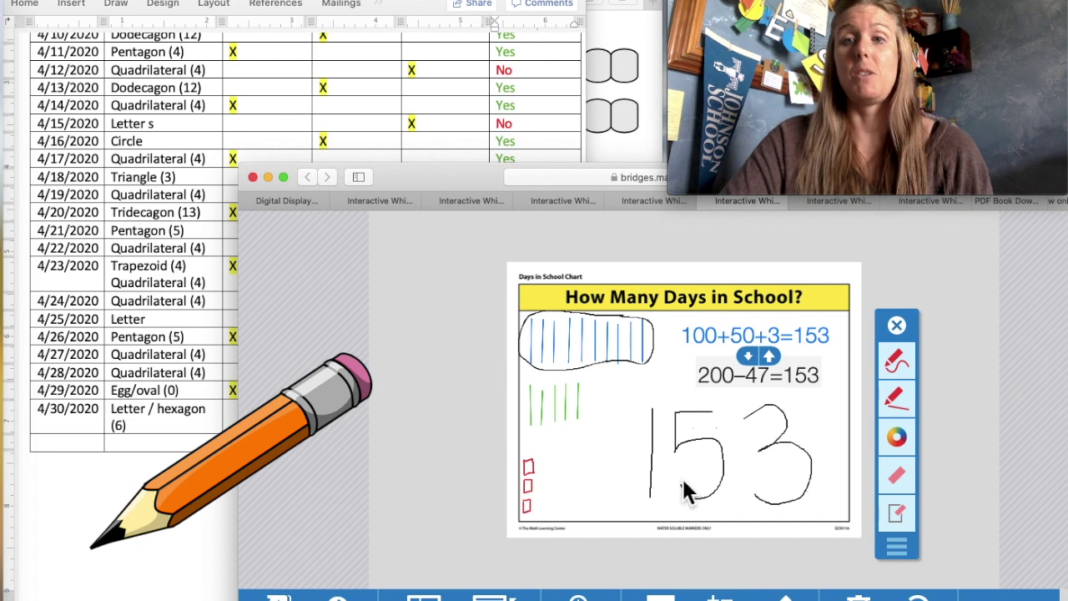
# - On the Popsicle Sticks sheet, erase the handwritten 7+4=11 and write 11 below the sticks
pyautogui.click(841, 204)
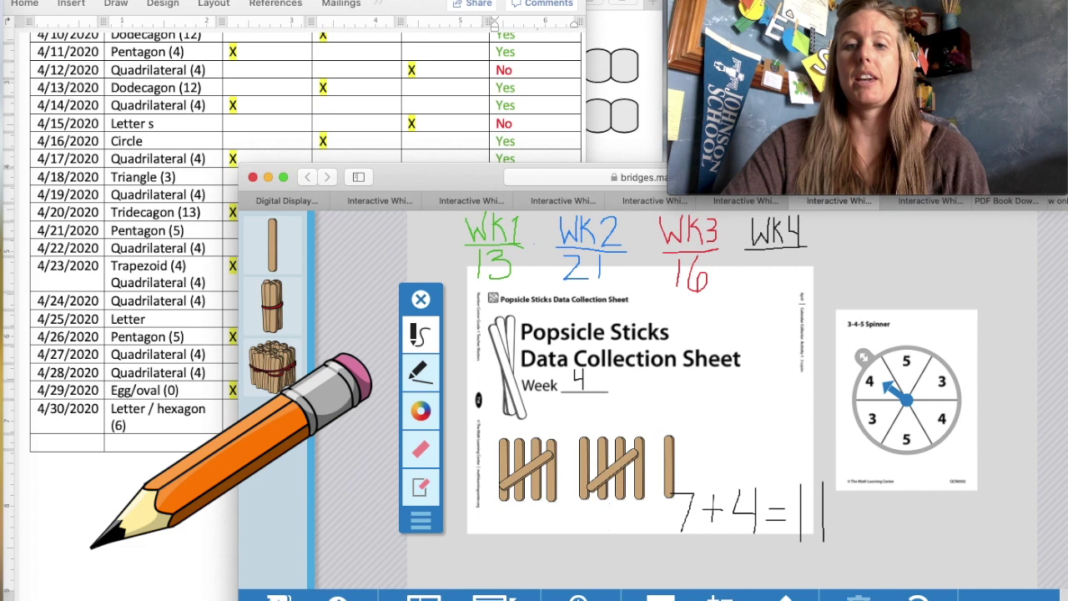
pyautogui.click(421, 449)
pyautogui.moveTo(839, 509)
pyautogui.mouseDown()
pyautogui.moveTo(757, 501)
pyautogui.moveTo(801, 492)
pyautogui.moveTo(679, 493)
pyautogui.moveTo(692, 512)
pyautogui.moveTo(730, 493)
pyautogui.moveTo(758, 501)
pyautogui.moveTo(761, 531)
pyautogui.moveTo(830, 498)
pyautogui.moveTo(803, 539)
pyautogui.moveTo(825, 530)
pyautogui.moveTo(744, 512)
pyautogui.moveTo(777, 525)
pyautogui.mouseUp()
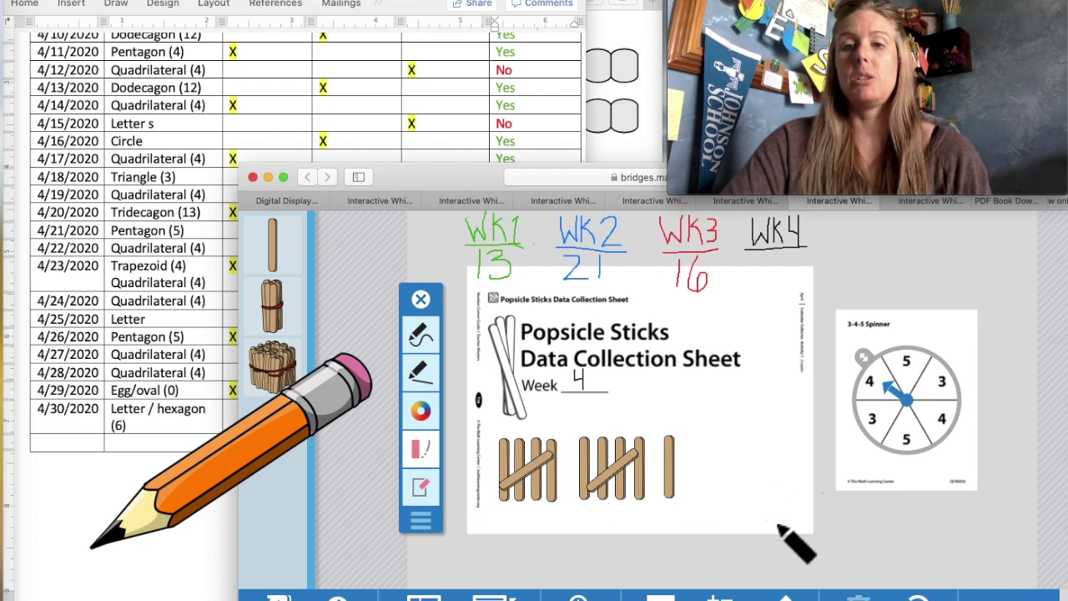
pyautogui.click(417, 336)
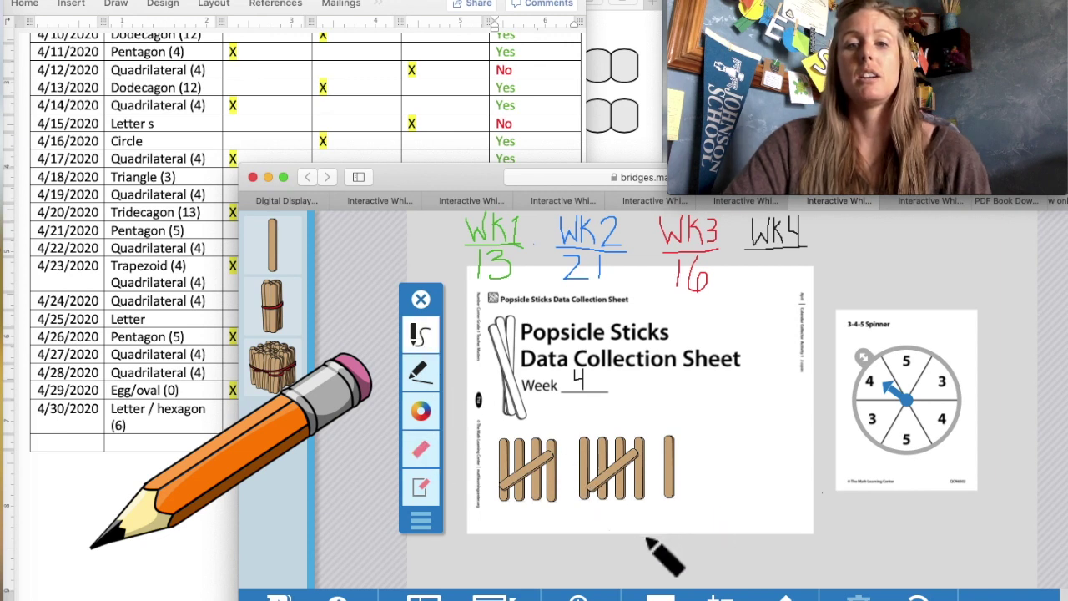
pyautogui.moveTo(646, 505); pyautogui.dragTo(645, 538)
pyautogui.moveTo(660, 502); pyautogui.dragTo(660, 535)
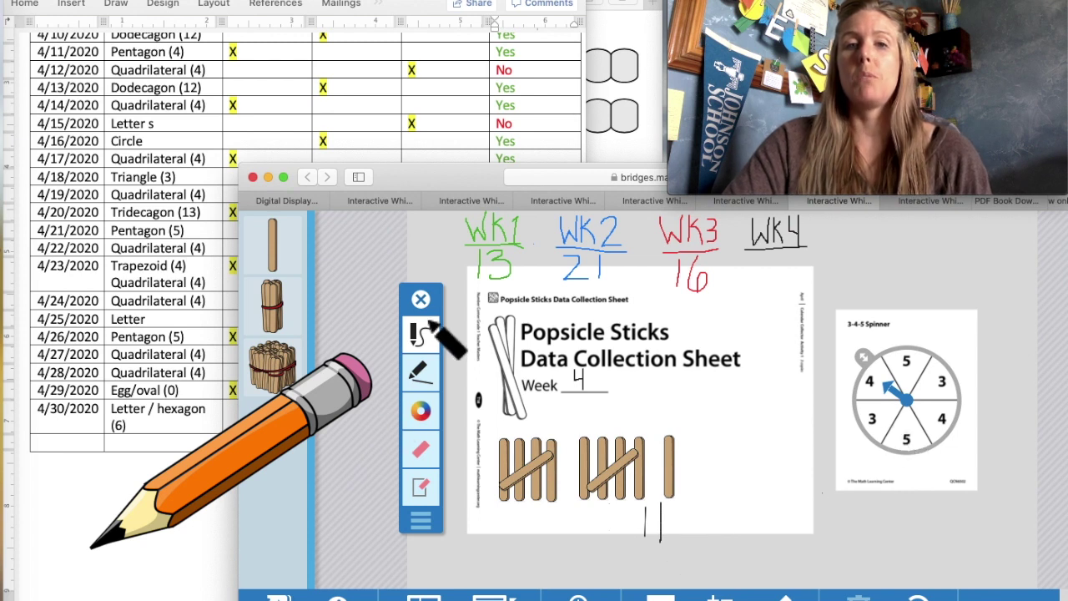
# - Spin for a new number and add four popsicle sticks, crossing the fifth over the group
pyautogui.click(421, 299)
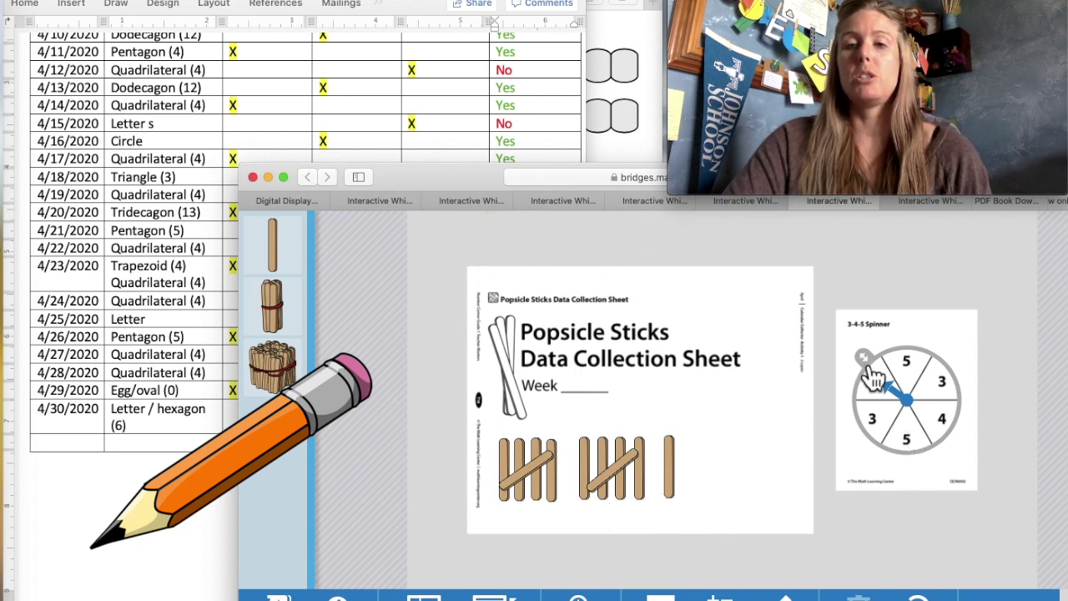
pyautogui.click(926, 421)
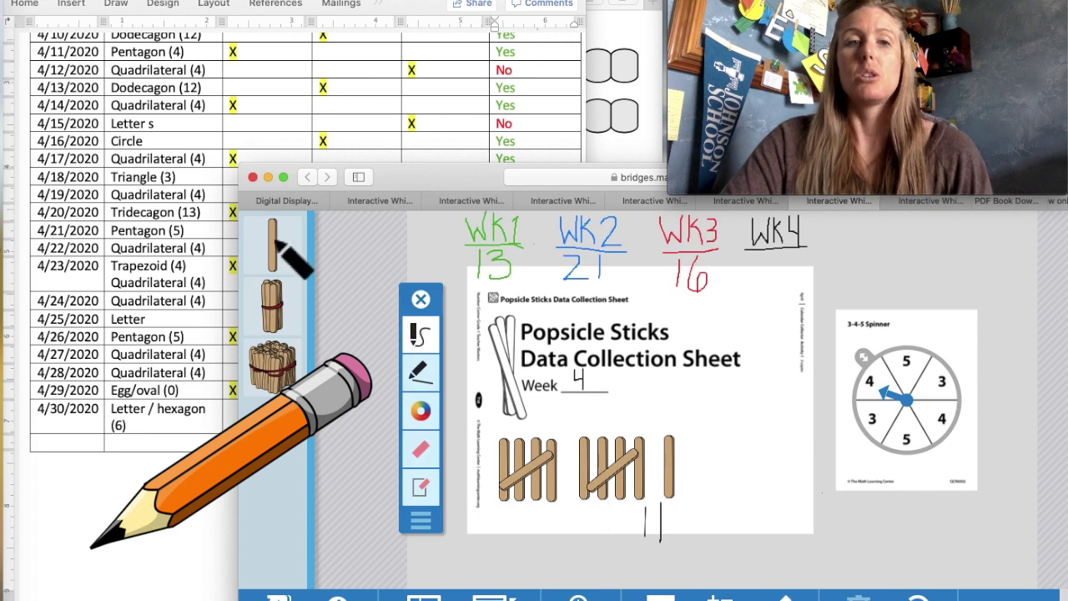
pyautogui.moveTo(282, 255); pyautogui.dragTo(701, 491)
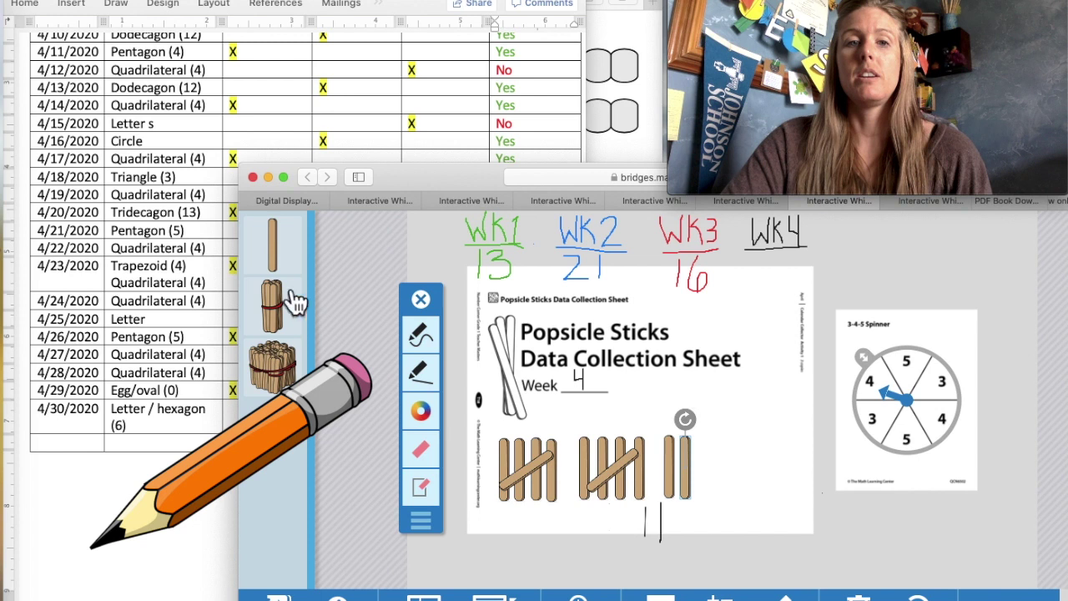
pyautogui.moveTo(286, 270); pyautogui.dragTo(714, 486)
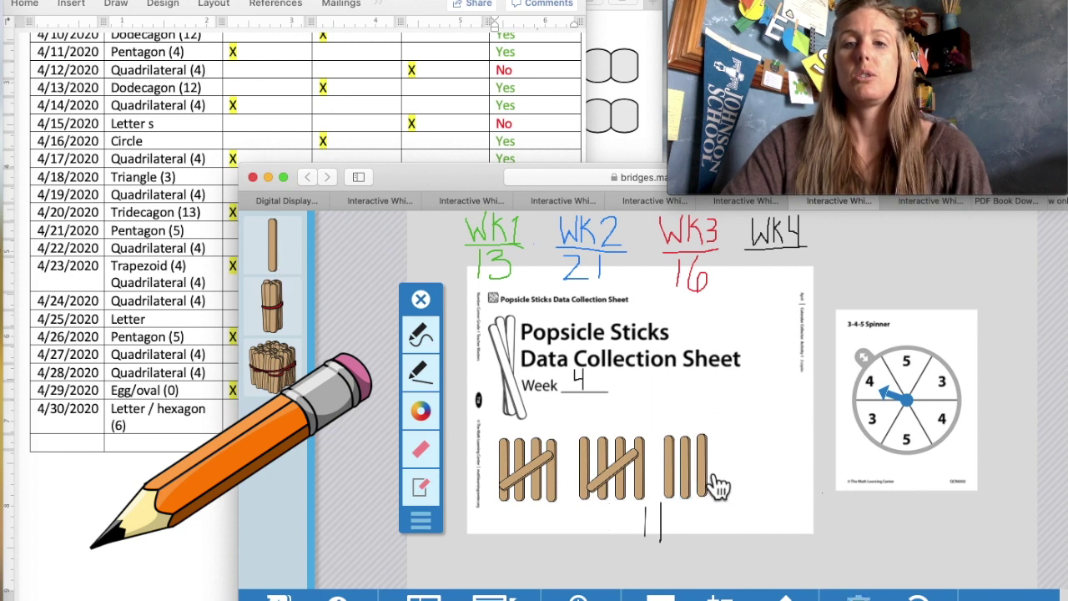
pyautogui.moveTo(286, 265); pyautogui.dragTo(734, 486)
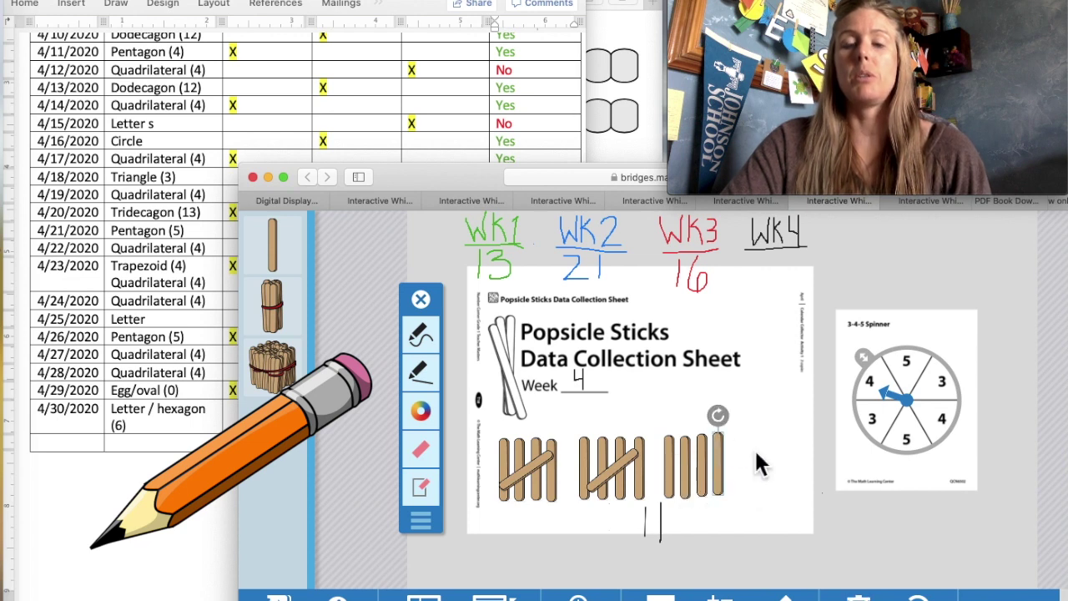
pyautogui.moveTo(282, 254); pyautogui.dragTo(732, 453)
pyautogui.moveTo(674, 494); pyautogui.dragTo(695, 495)
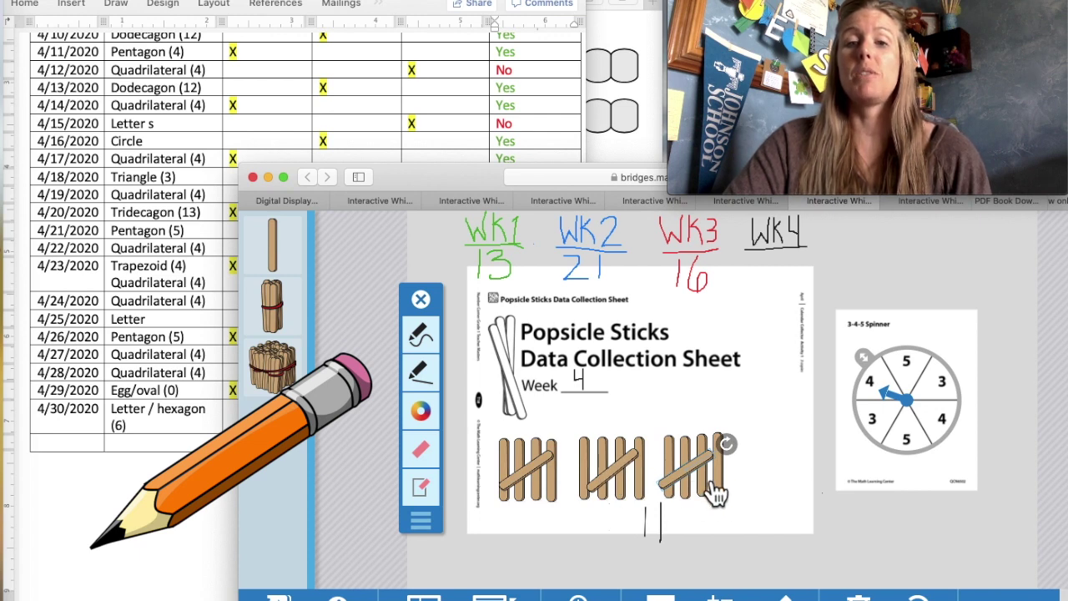
# - With the marker, add the plus and equals signs after 11 beneath the sticks
pyautogui.click(421, 372)
pyautogui.click(422, 336)
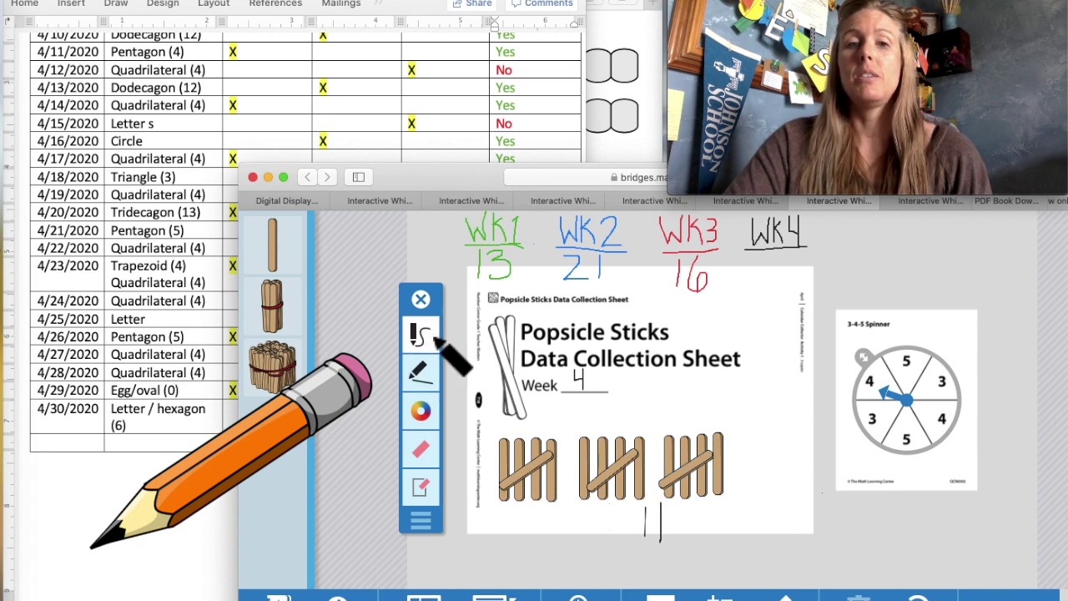
pyautogui.moveTo(674, 507)
pyautogui.mouseDown()
pyautogui.moveTo(673, 534)
pyautogui.moveTo(719, 524)
pyautogui.moveTo(713, 537)
pyautogui.mouseUp()
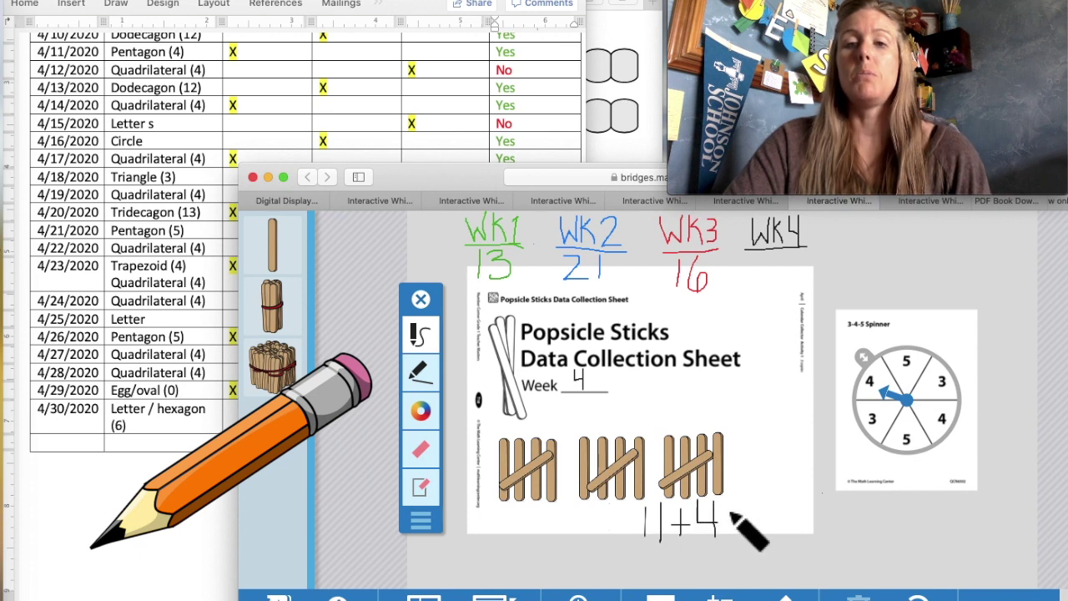
pyautogui.moveTo(730, 513)
pyautogui.mouseDown()
pyautogui.moveTo(752, 513)
pyautogui.moveTo(769, 538)
pyautogui.moveTo(787, 534)
pyautogui.moveTo(801, 502)
pyautogui.mouseUp()
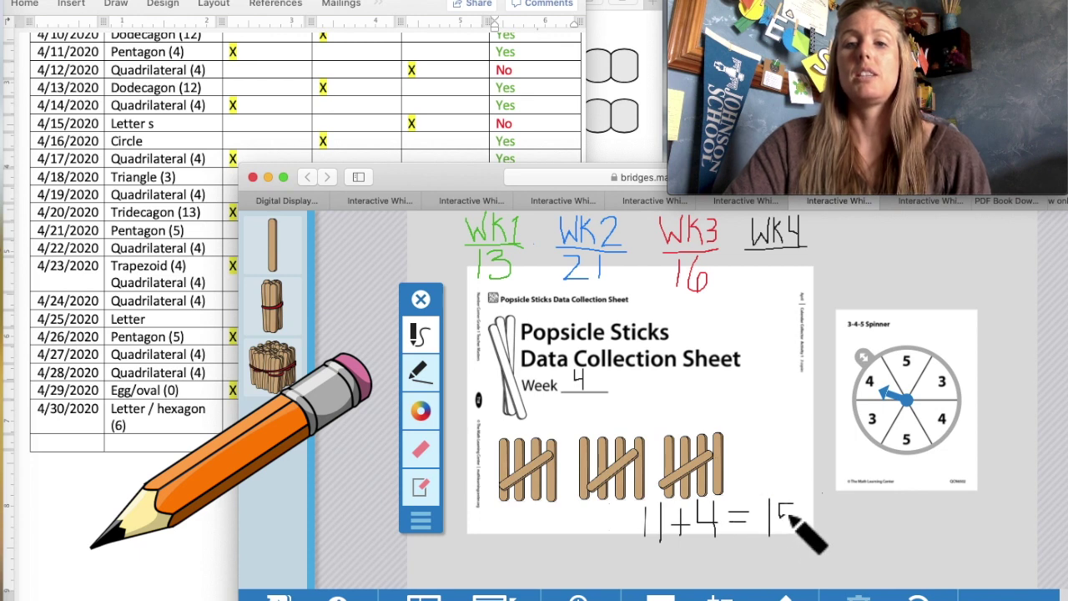
# - Slide the bead rack's top and bottom rows into five-red, five-white groups, then return to the whiteboard
pyautogui.click(630, 46)
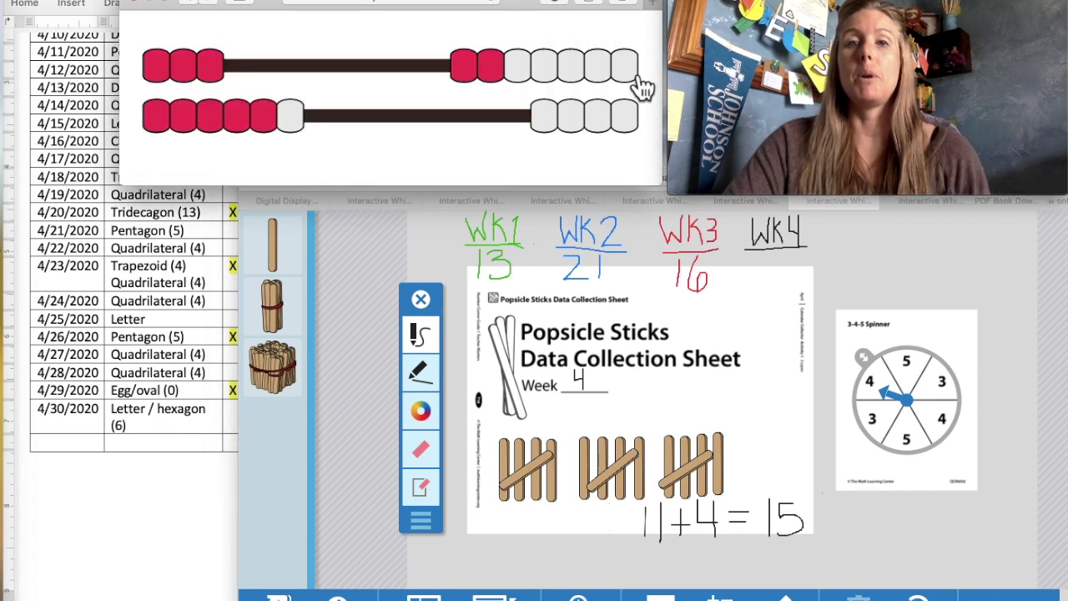
pyautogui.moveTo(643, 88); pyautogui.dragTo(359, 83)
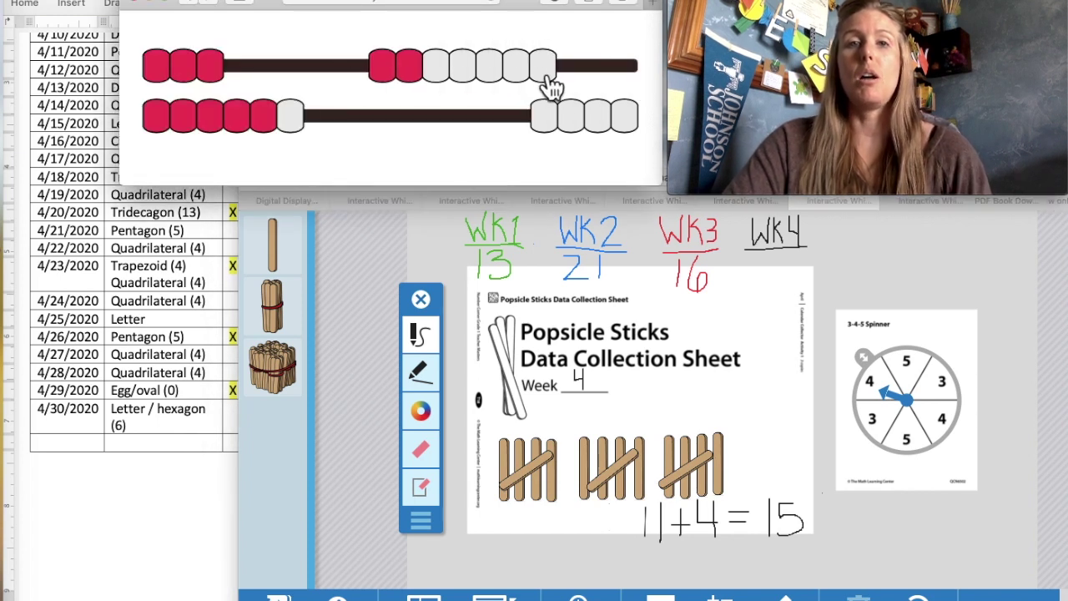
pyautogui.moveTo(551, 87); pyautogui.dragTo(313, 93)
pyautogui.moveTo(639, 132); pyautogui.dragTo(395, 122)
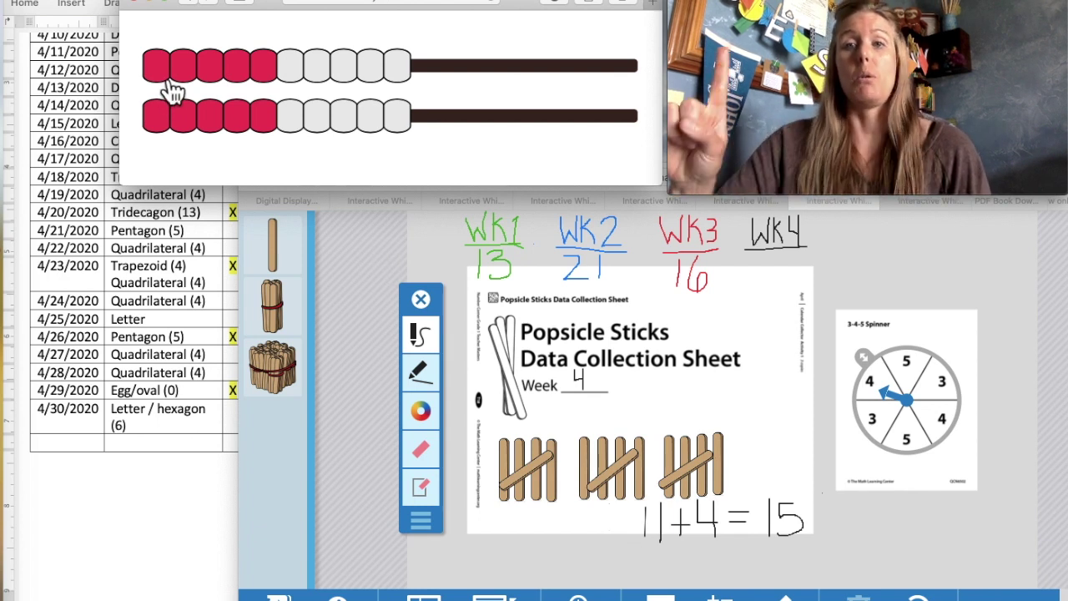
pyautogui.moveTo(171, 92); pyautogui.dragTo(649, 131)
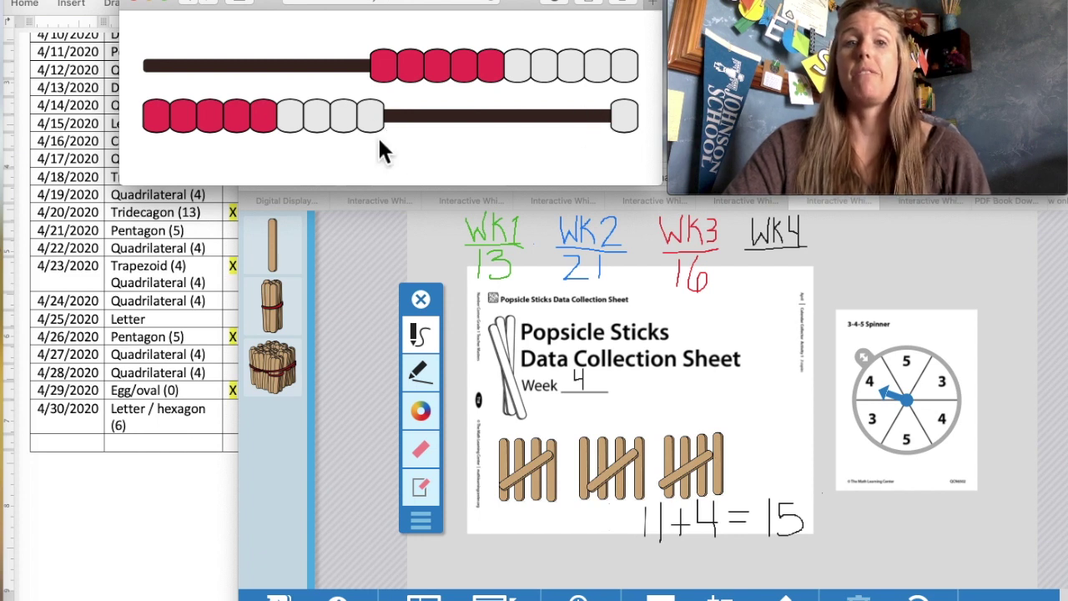
pyautogui.click(302, 124)
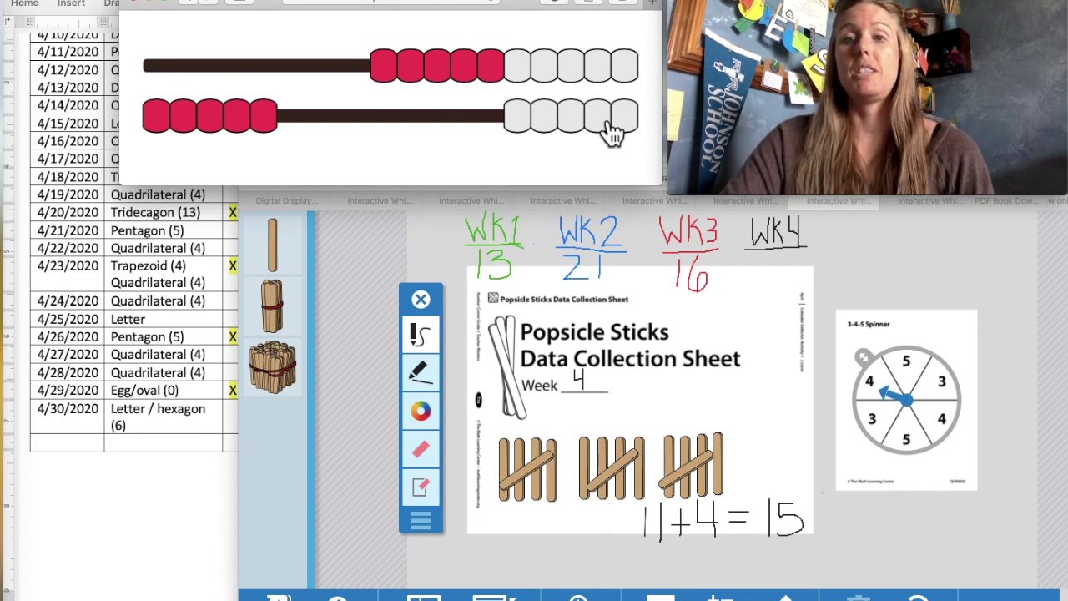
pyautogui.click(927, 259)
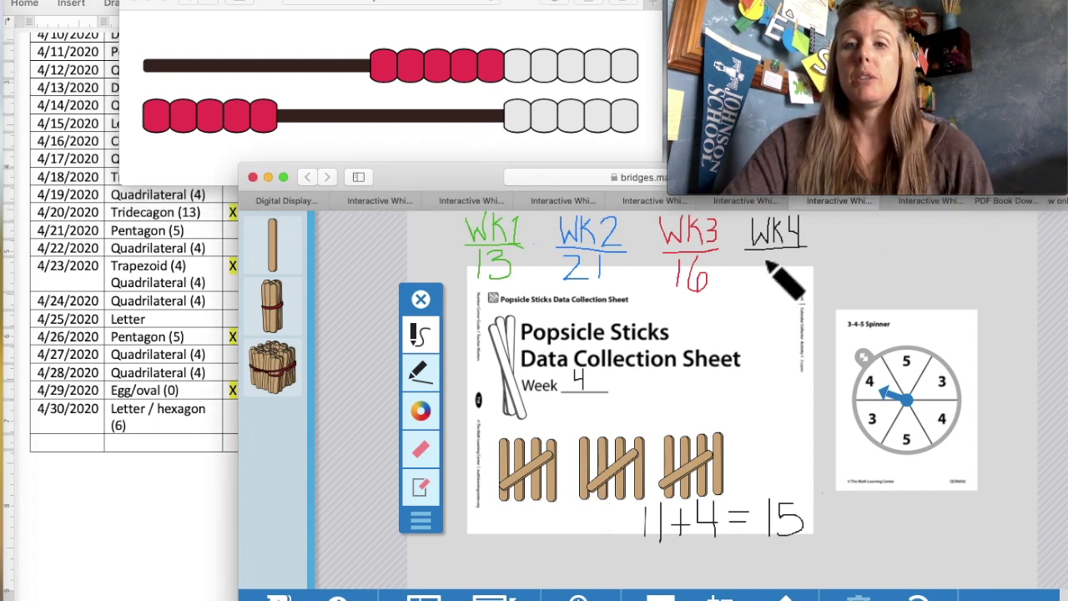
# - Write 15 under WK4, then write 15 after 13, 21, 16 on the next page
pyautogui.moveTo(764, 261)
pyautogui.mouseDown()
pyautogui.moveTo(758, 298)
pyautogui.moveTo(776, 267)
pyautogui.moveTo(801, 289)
pyautogui.moveTo(773, 298)
pyautogui.mouseUp()
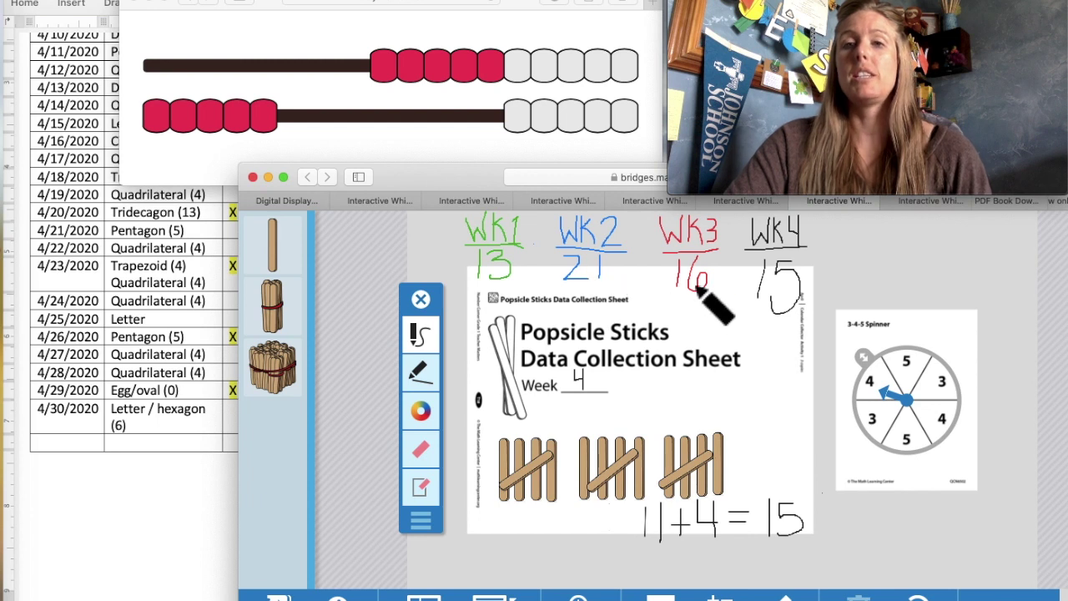
pyautogui.click(936, 206)
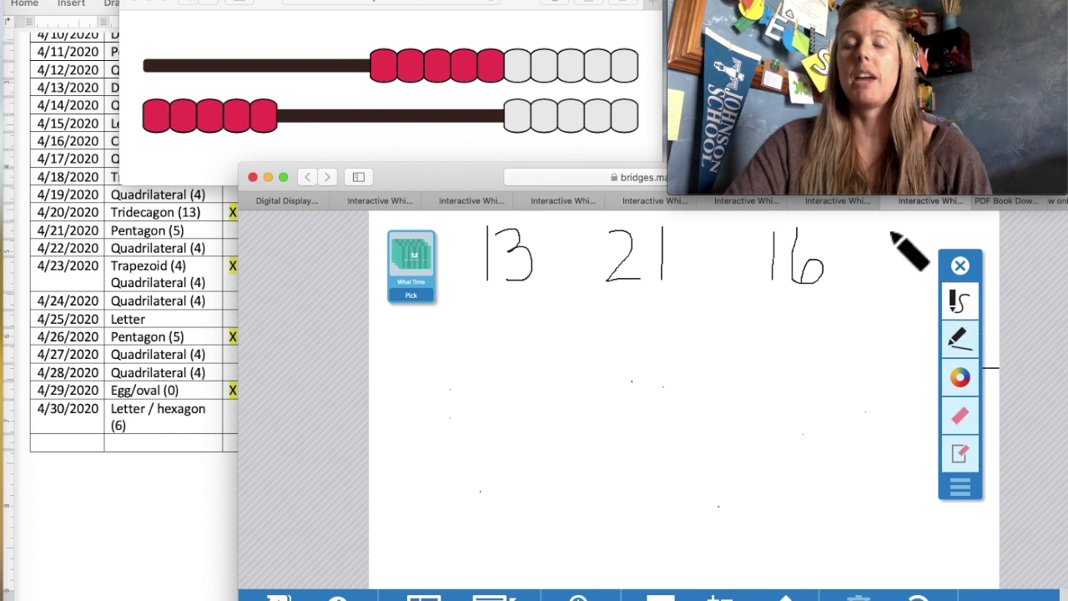
pyautogui.moveTo(889, 234); pyautogui.dragTo(889, 277)
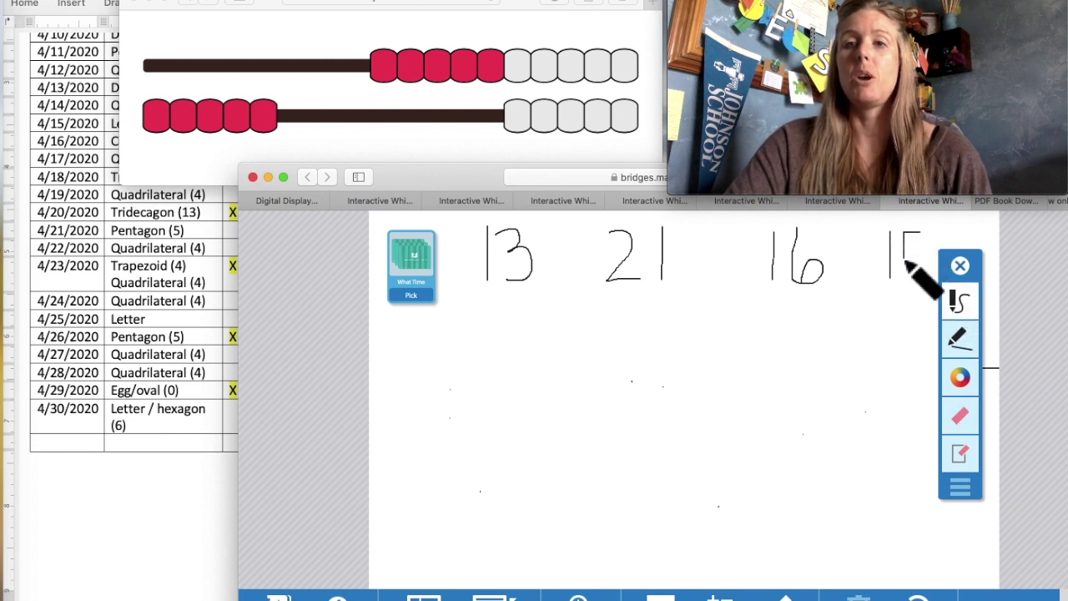
pyautogui.moveTo(918, 233); pyautogui.dragTo(903, 275)
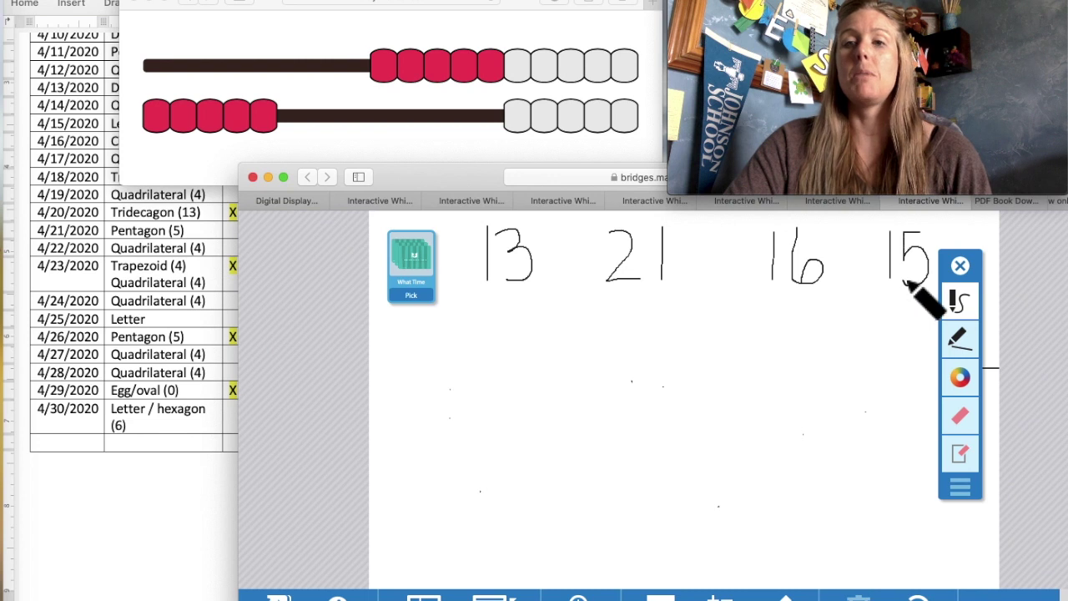
# - Clear space beside the top row and start writing 13 below the totals
pyautogui.moveTo(976, 277); pyautogui.dragTo(1025, 287)
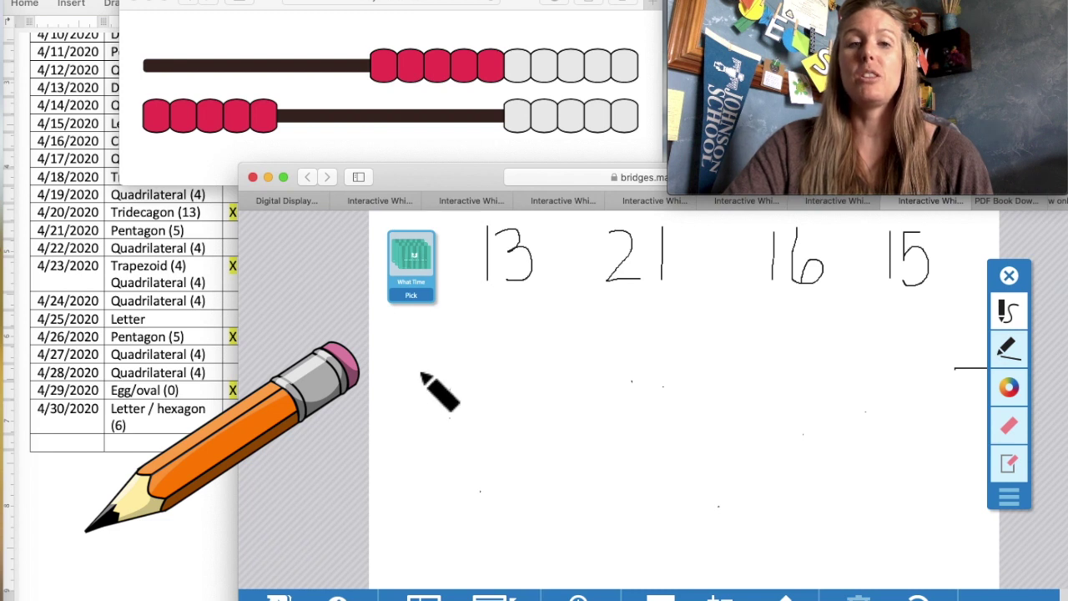
pyautogui.moveTo(420, 372); pyautogui.dragTo(420, 450)
# - Write 13 with a comma as the first total and cross out the top-row 13
pyautogui.moveTo(438, 380)
pyautogui.mouseDown()
pyautogui.moveTo(457, 371)
pyautogui.moveTo(458, 399)
pyautogui.moveTo(489, 425)
pyautogui.moveTo(467, 462)
pyautogui.moveTo(443, 450)
pyautogui.mouseUp()
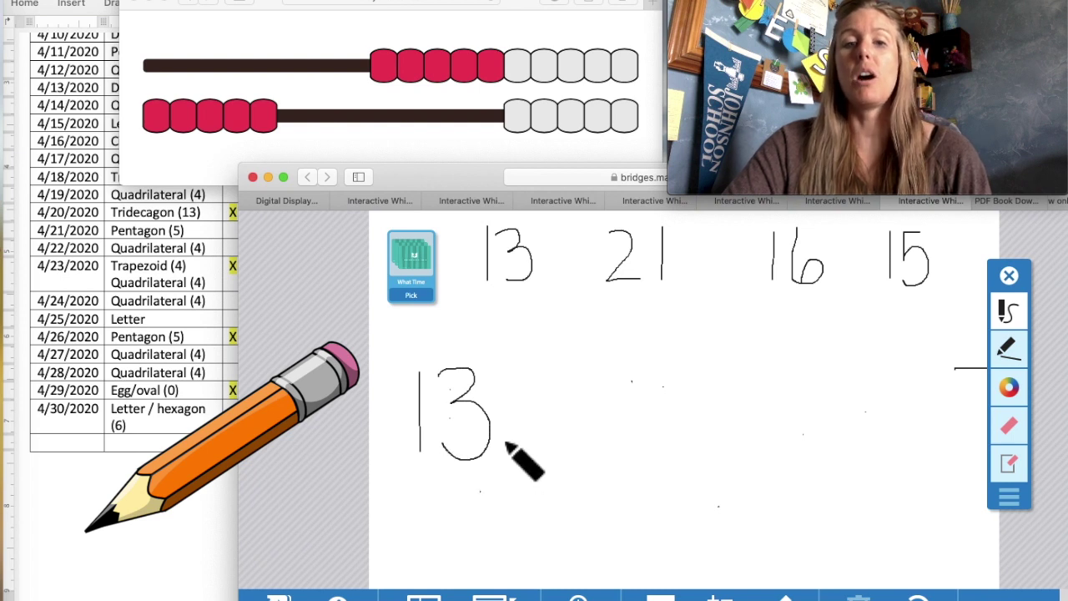
pyautogui.moveTo(506, 442); pyautogui.dragTo(492, 472)
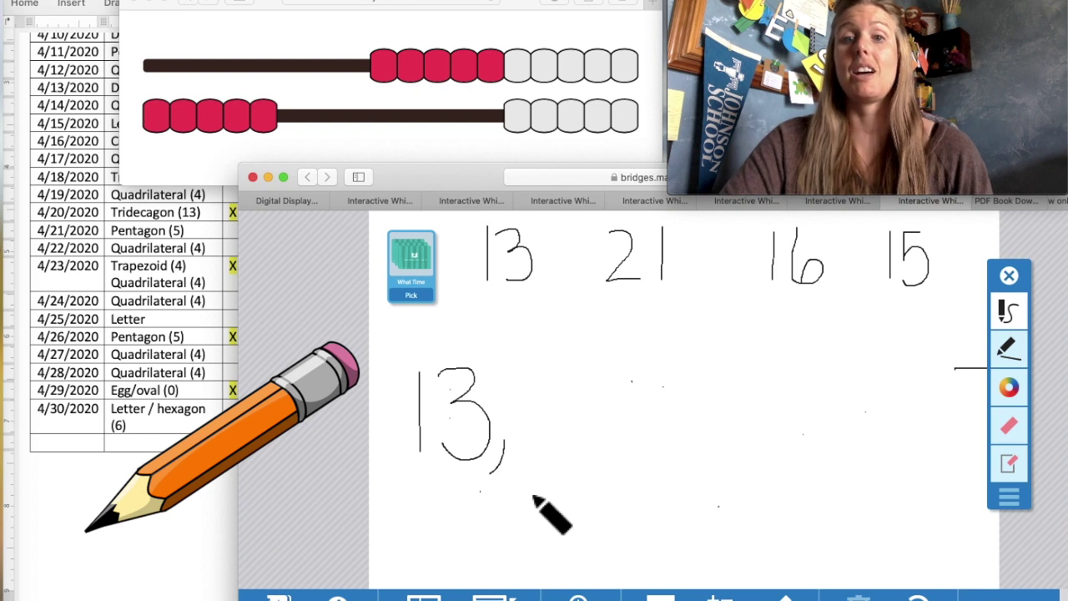
pyautogui.moveTo(472, 226); pyautogui.dragTo(546, 283)
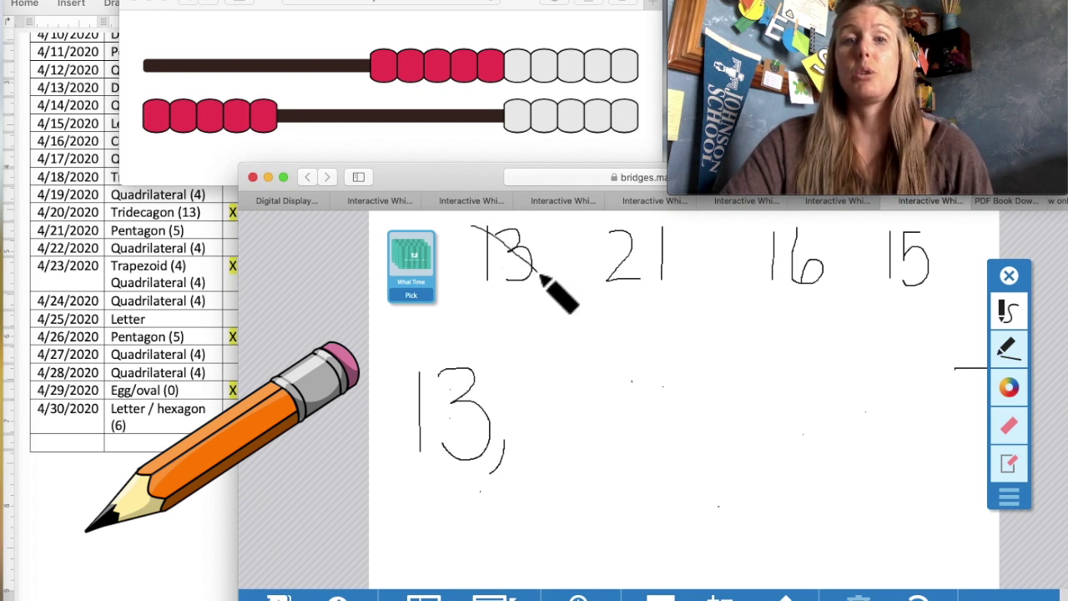
pyautogui.moveTo(542, 227); pyautogui.dragTo(473, 295)
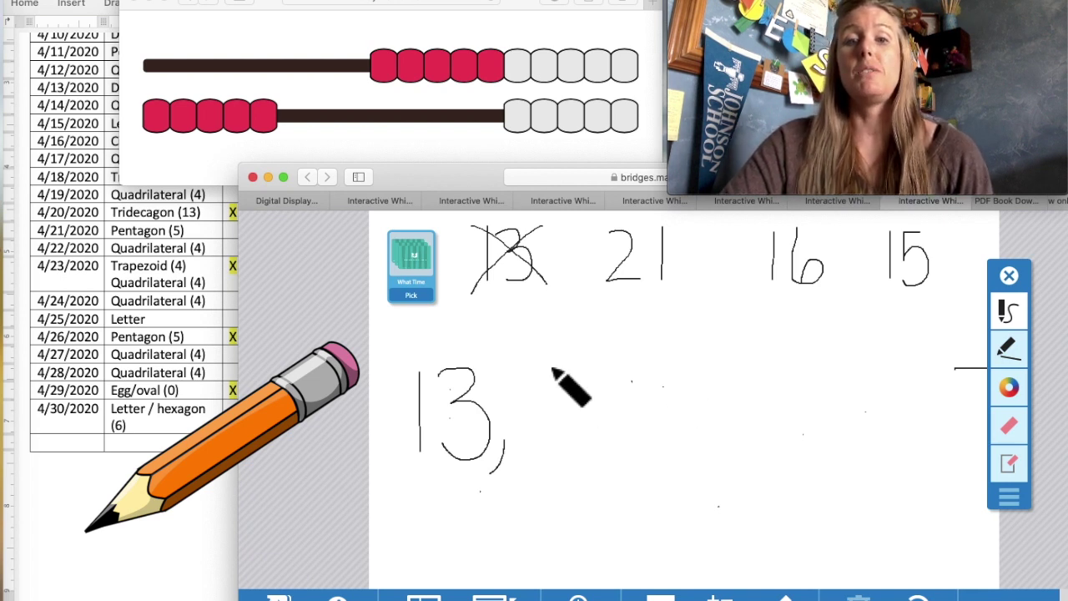
# - Add 15 and a comma to the list, crossing out the top-row 15
pyautogui.moveTo(555, 372); pyautogui.dragTo(552, 466)
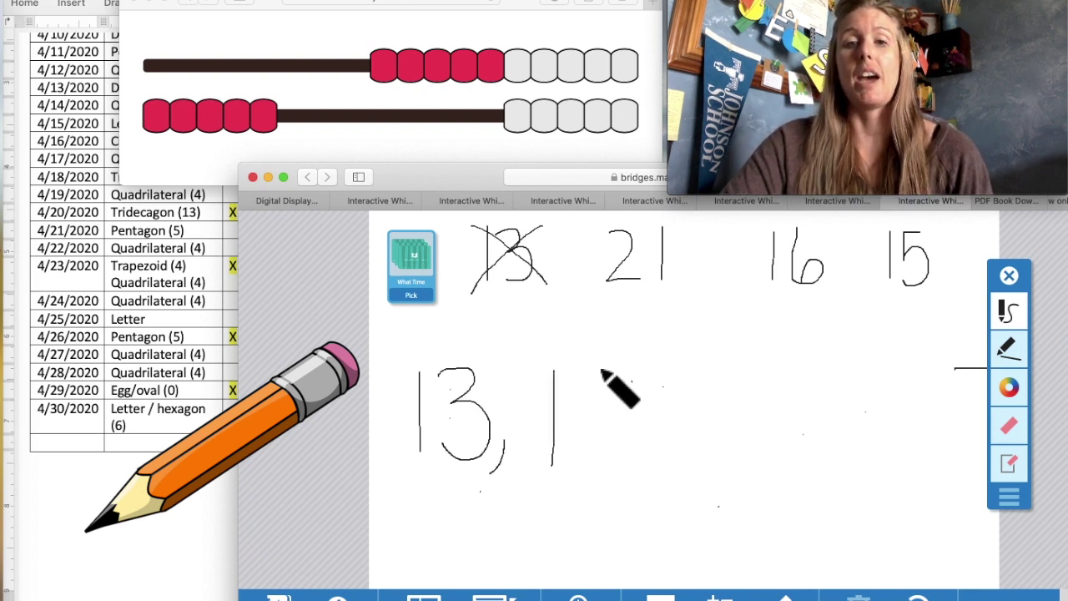
pyautogui.moveTo(609, 367)
pyautogui.mouseDown()
pyautogui.moveTo(576, 368)
pyautogui.moveTo(584, 400)
pyautogui.moveTo(631, 431)
pyautogui.moveTo(579, 461)
pyautogui.mouseUp()
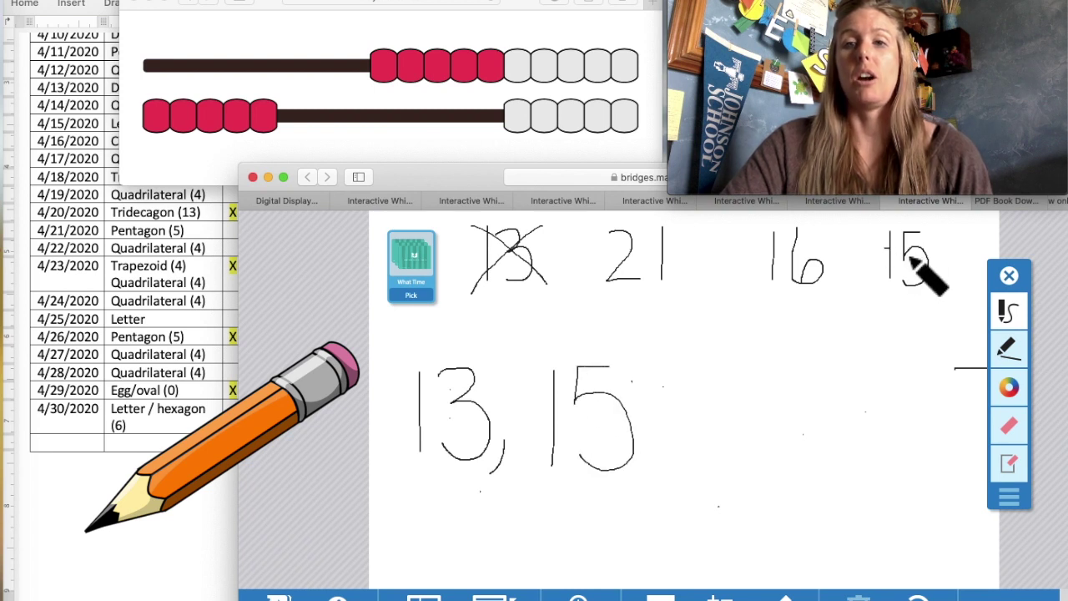
pyautogui.moveTo(884, 238); pyautogui.dragTo(949, 280)
pyautogui.moveTo(928, 242); pyautogui.dragTo(882, 284)
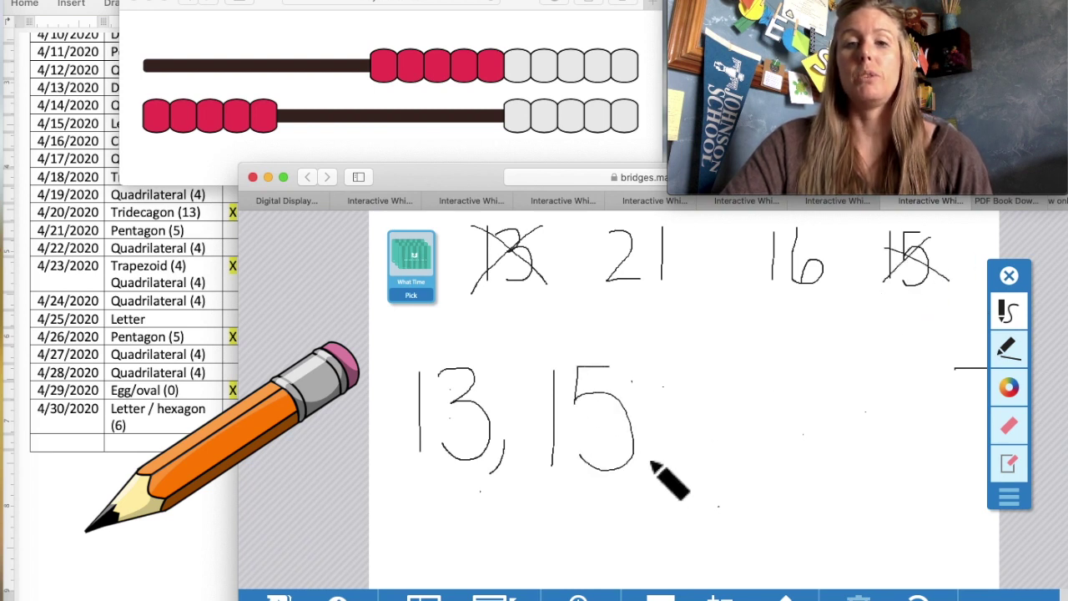
pyautogui.moveTo(644, 455); pyautogui.dragTo(631, 488)
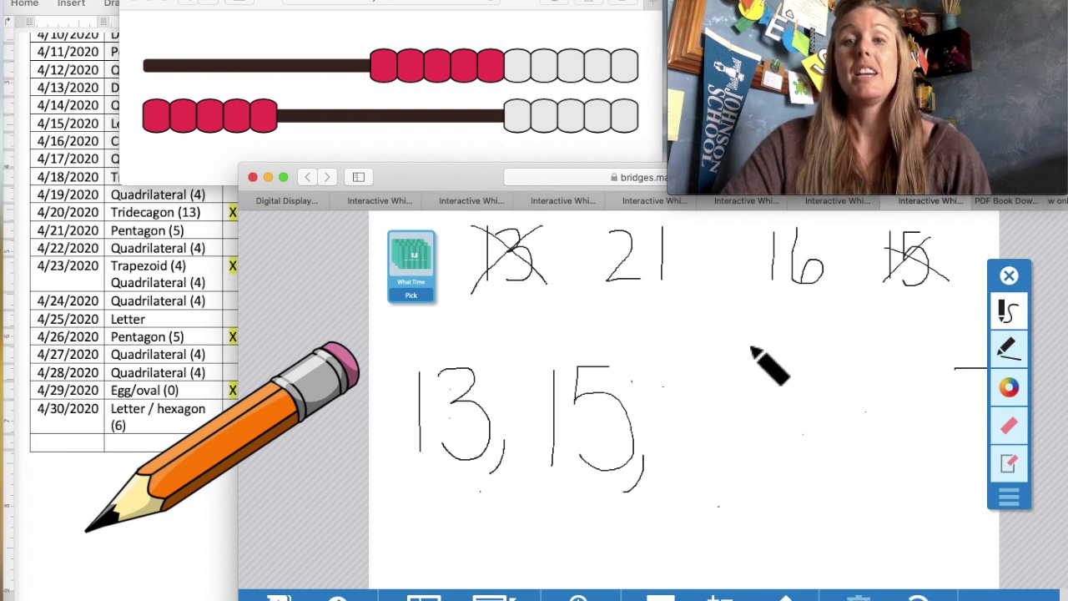
# - Add 16, cross out the top-row 16, and finish the list with 21
pyautogui.moveTo(702, 368); pyautogui.dragTo(693, 475)
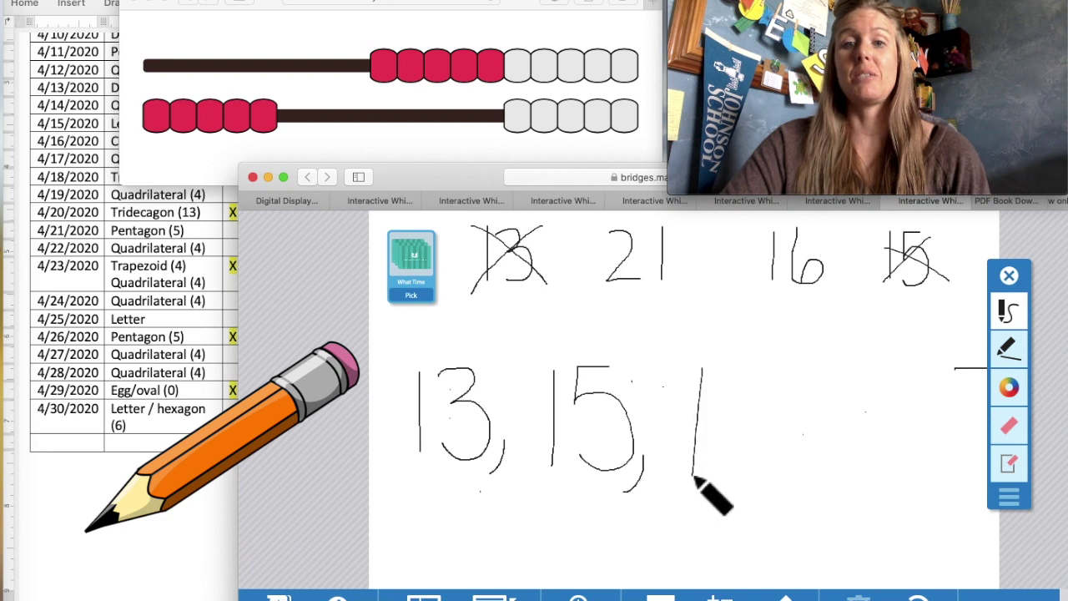
pyautogui.moveTo(736, 373)
pyautogui.mouseDown()
pyautogui.moveTo(730, 474)
pyautogui.moveTo(734, 450)
pyautogui.moveTo(753, 499)
pyautogui.mouseUp()
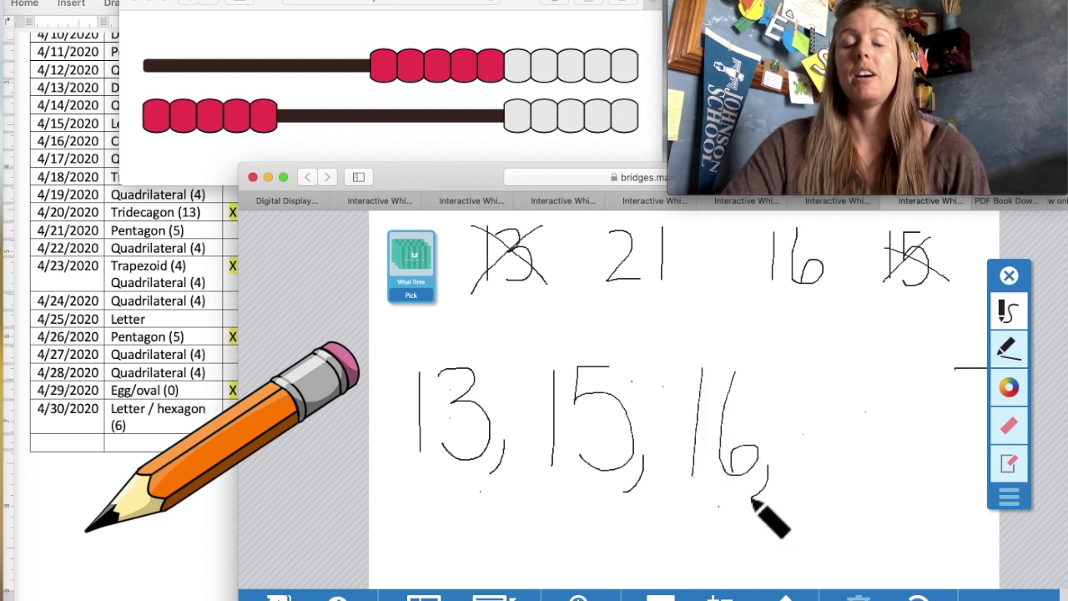
pyautogui.moveTo(754, 234); pyautogui.dragTo(829, 283)
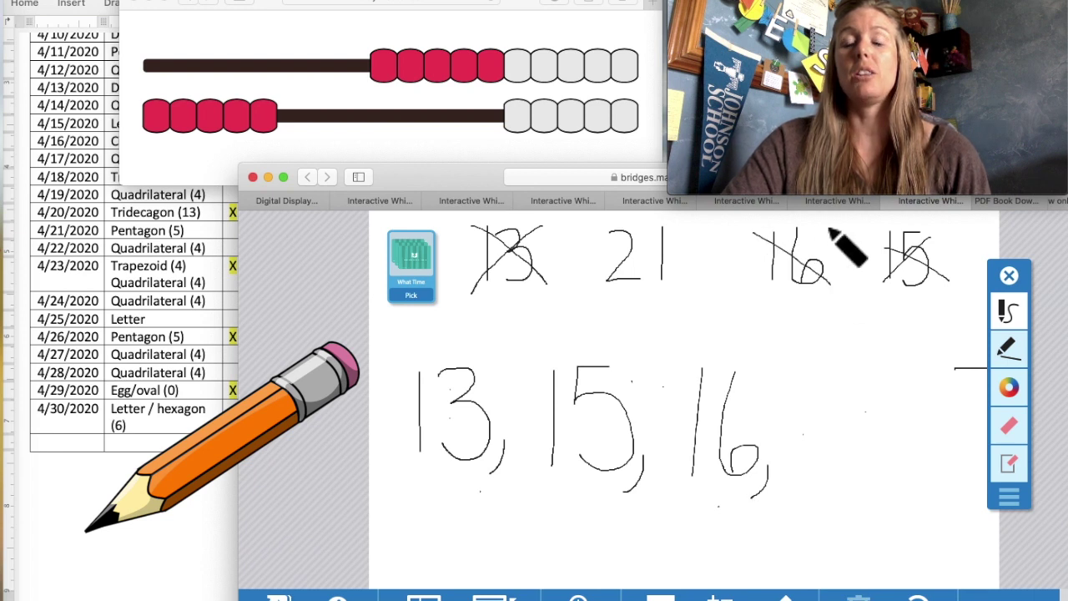
pyautogui.moveTo(829, 231); pyautogui.dragTo(751, 288)
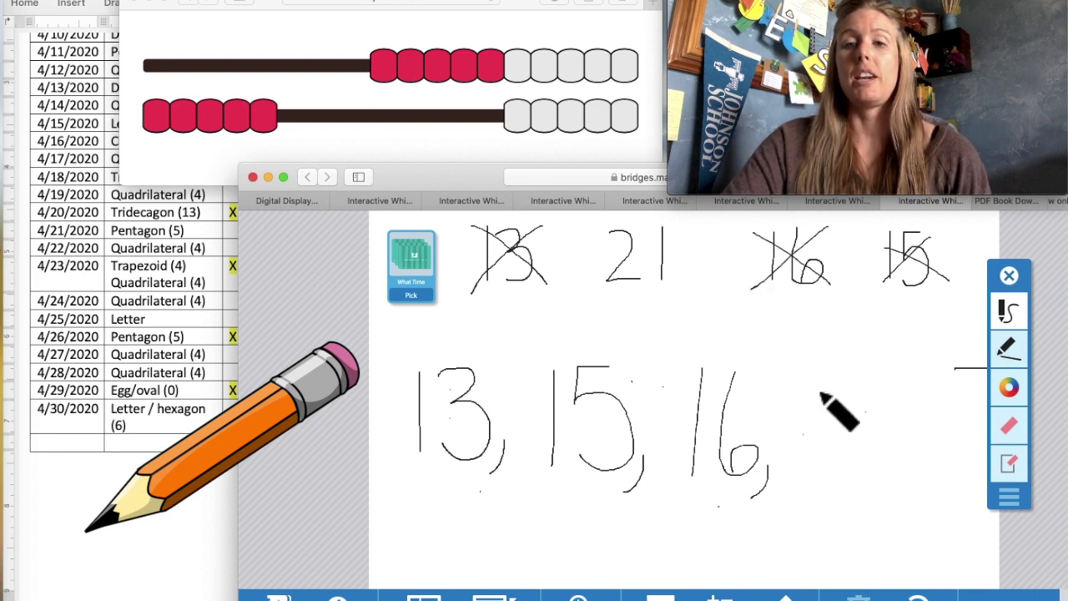
pyautogui.moveTo(820, 387)
pyautogui.mouseDown()
pyautogui.moveTo(850, 402)
pyautogui.moveTo(820, 478)
pyautogui.moveTo(874, 477)
pyautogui.mouseUp()
pyautogui.moveTo(891, 376); pyautogui.dragTo(893, 480)
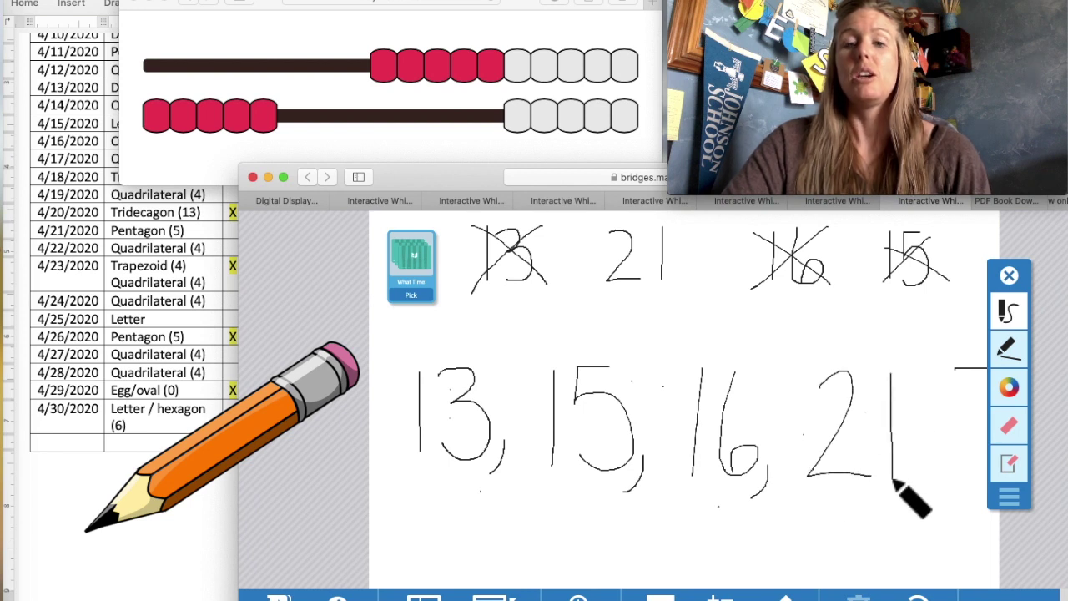